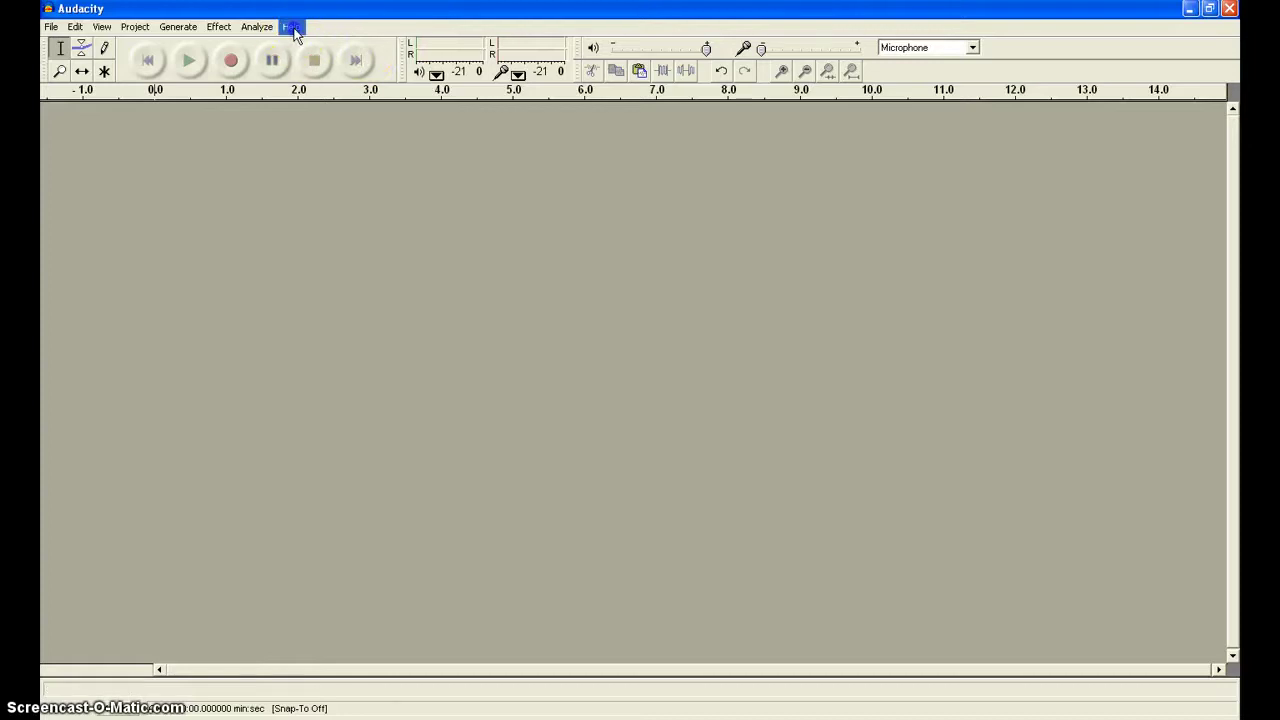
# Step: Confirm Audacity version 1.2.6 in the About box, then open the File menu
pyautogui.click(291, 27)
pyautogui.click(328, 64)
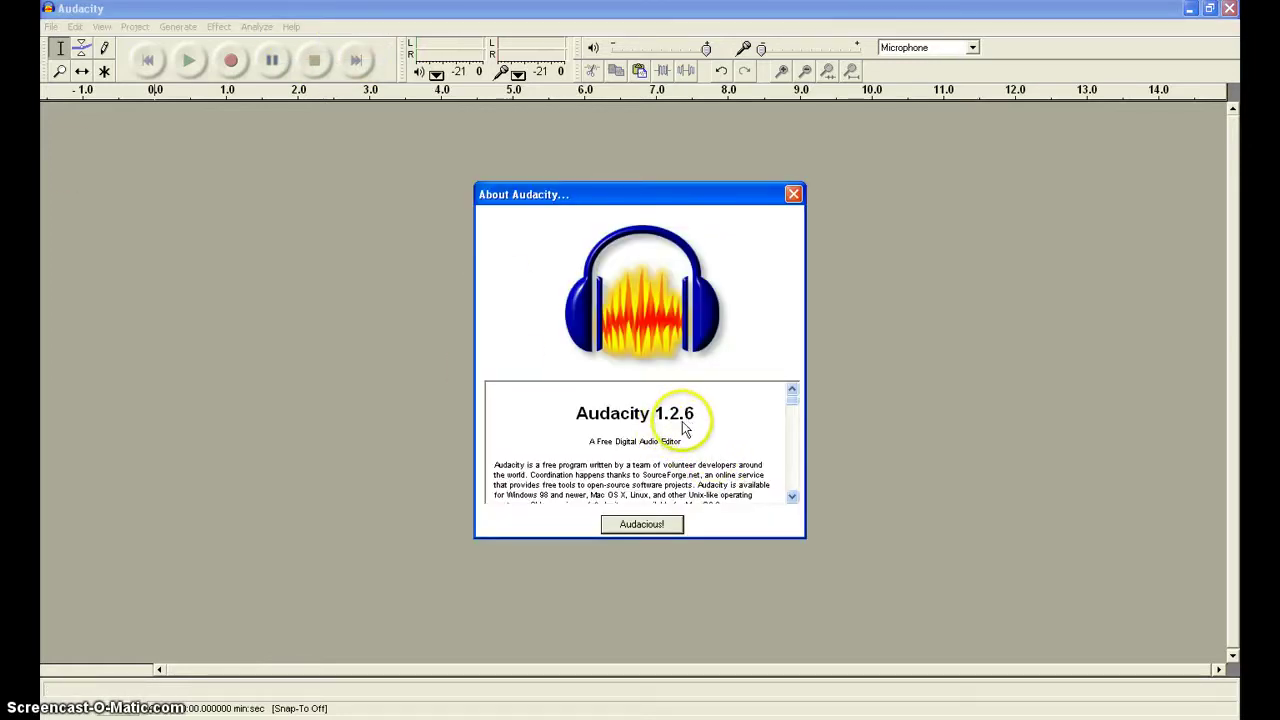
pyautogui.click(655, 525)
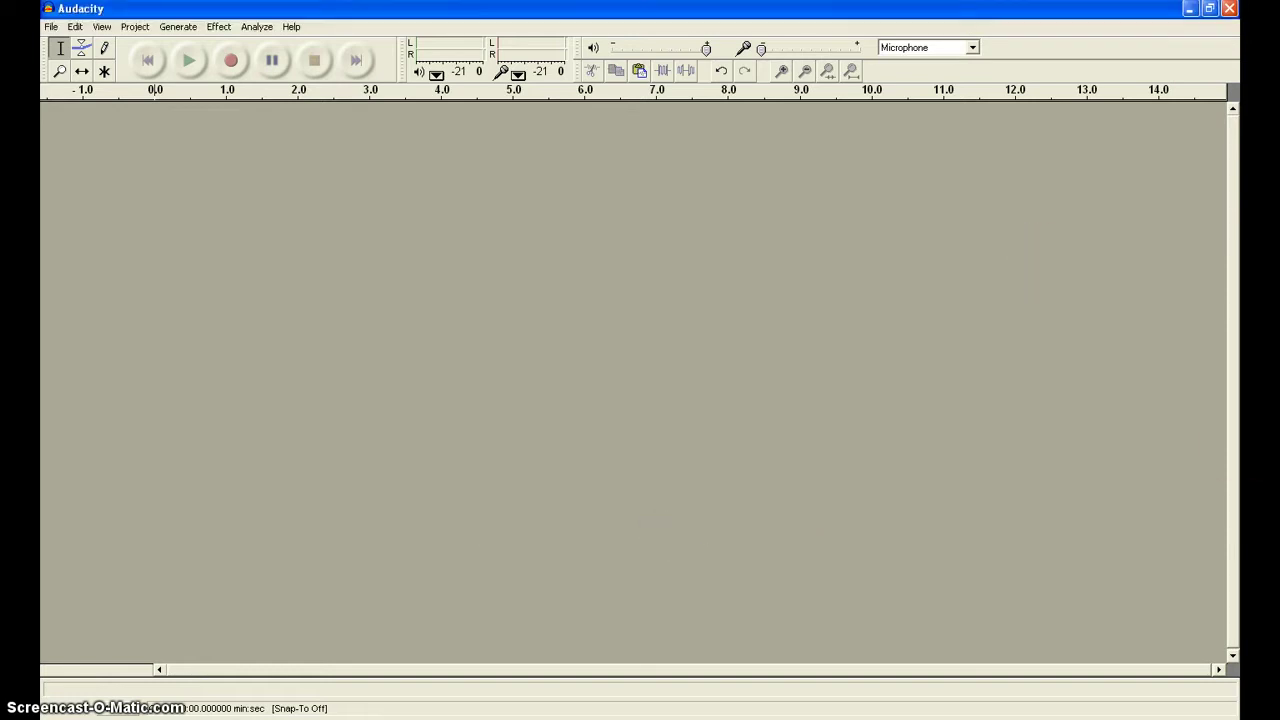
pyautogui.click(50, 26)
pyautogui.click(95, 48)
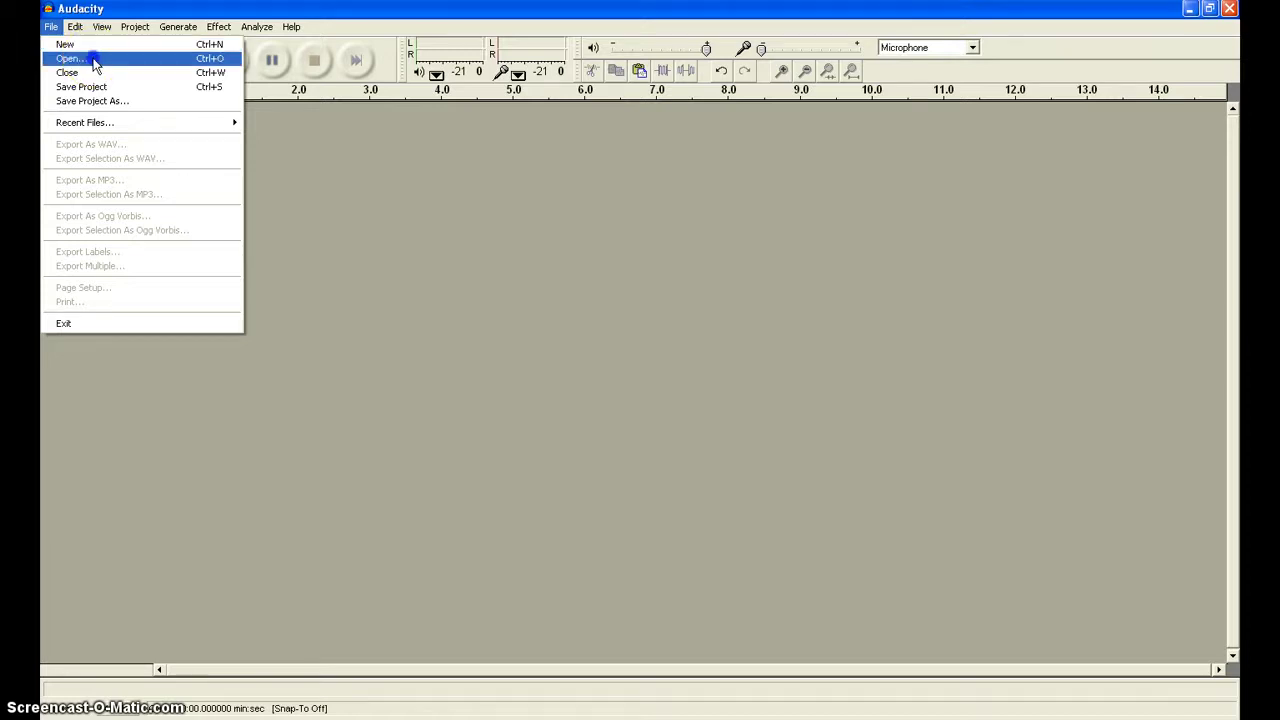
# Step: Open the 'Its my Life' song from the Desktop as a track
pyautogui.click(95, 62)
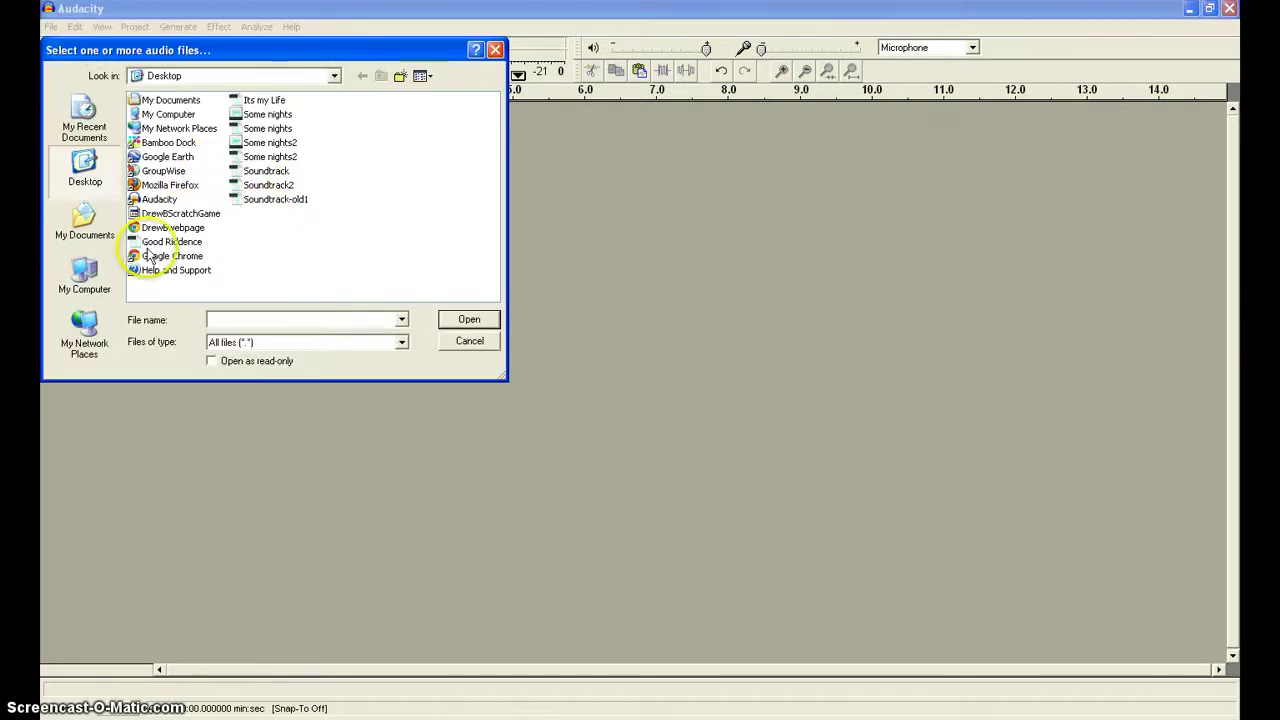
pyautogui.doubleClick(259, 103)
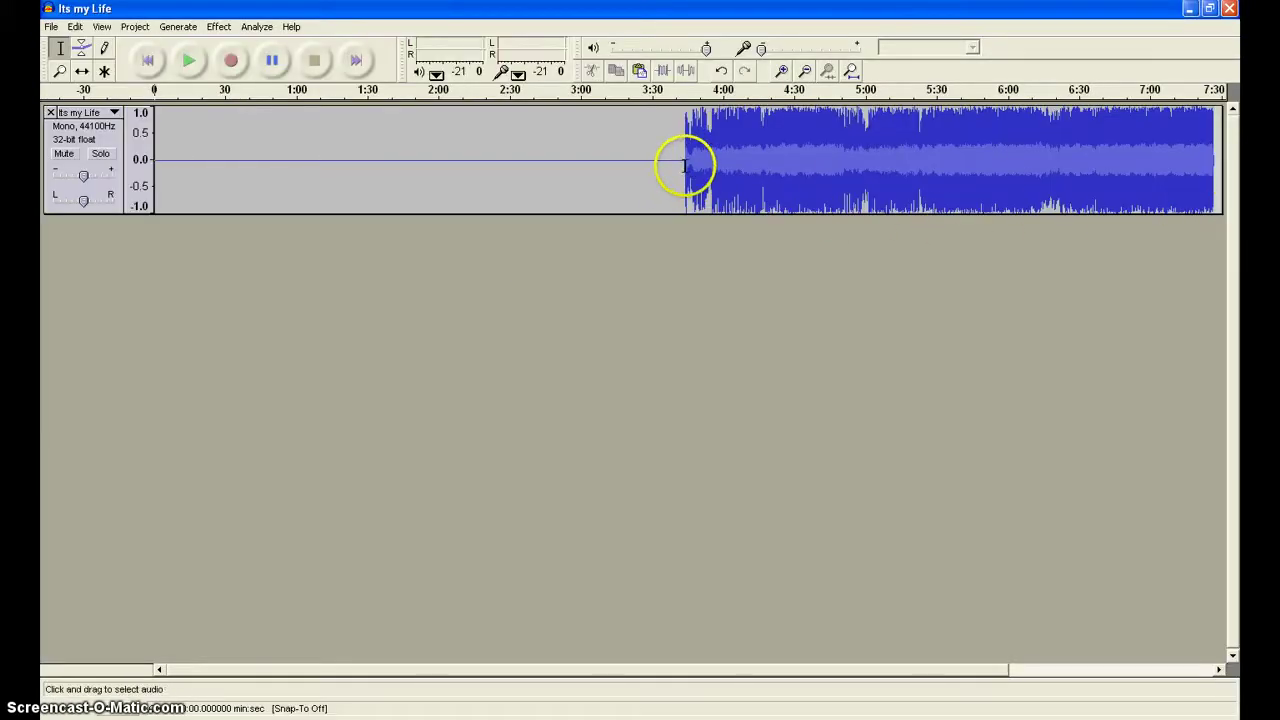
# Step: Delete the empty stretch before 'Its my Life' and place the cursor near 4:00
pyautogui.moveTo(686, 165); pyautogui.dragTo(40, 200)
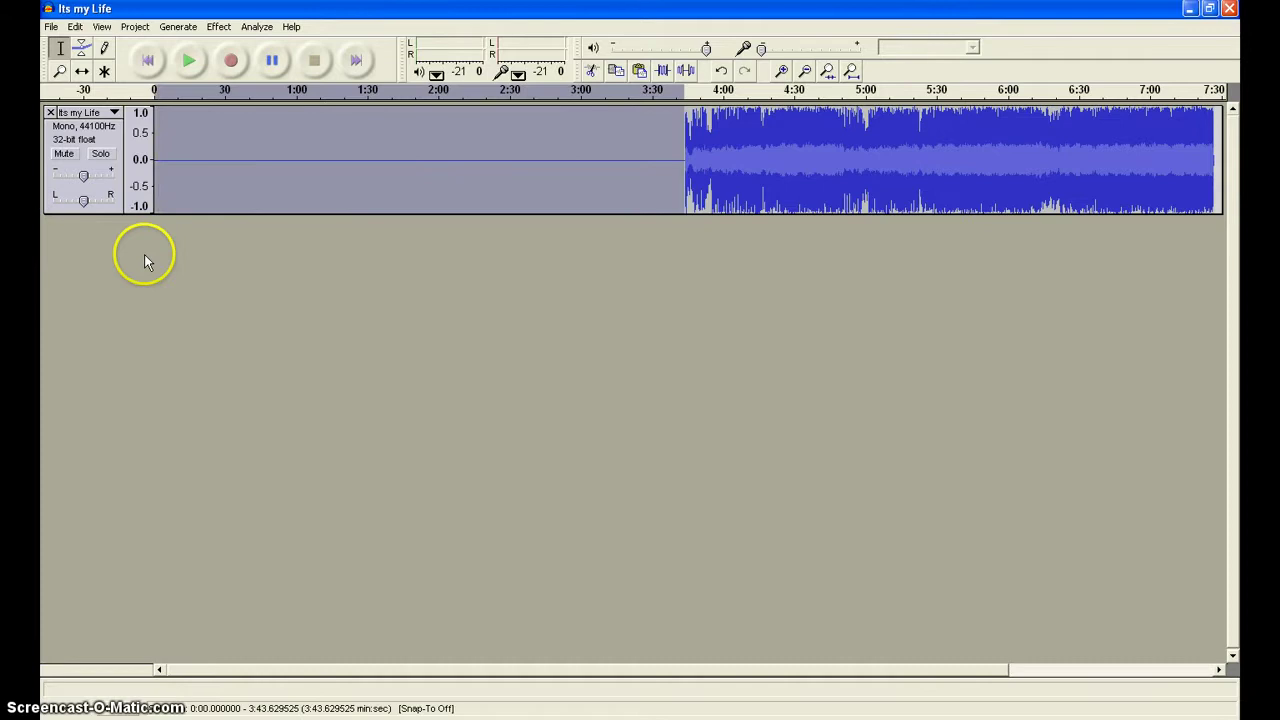
pyautogui.press('Delete')
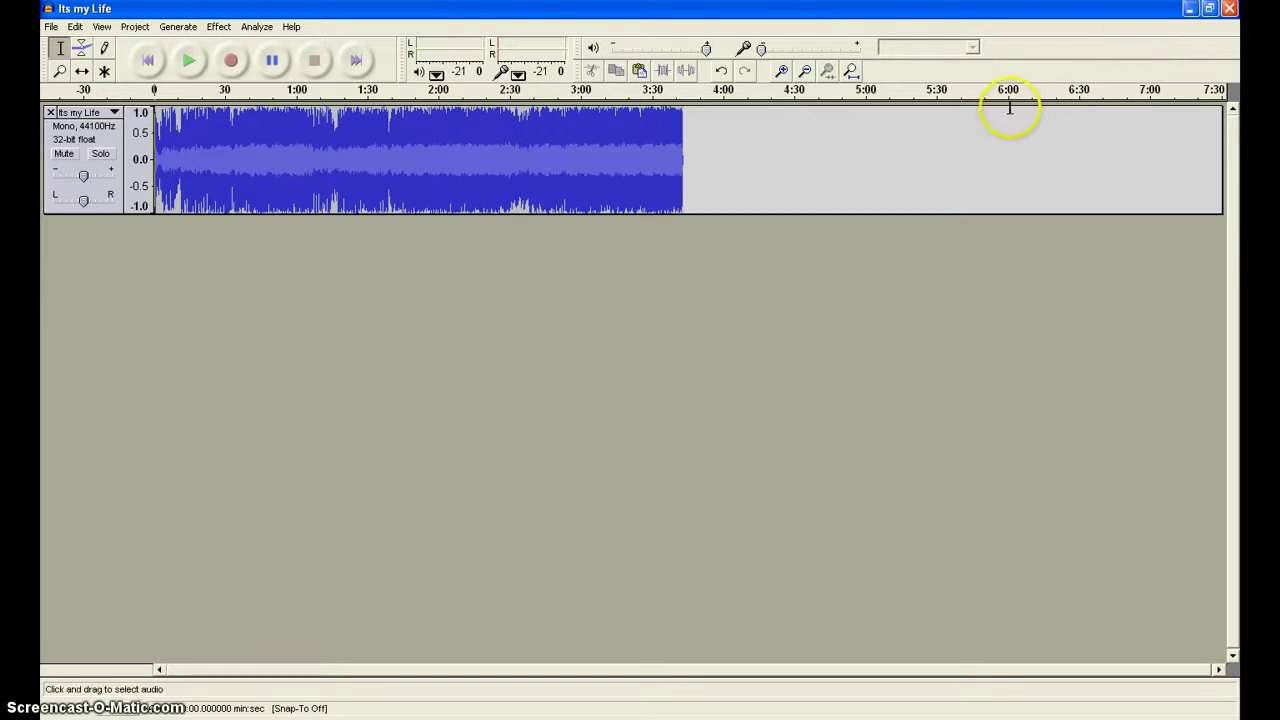
pyautogui.click(727, 190)
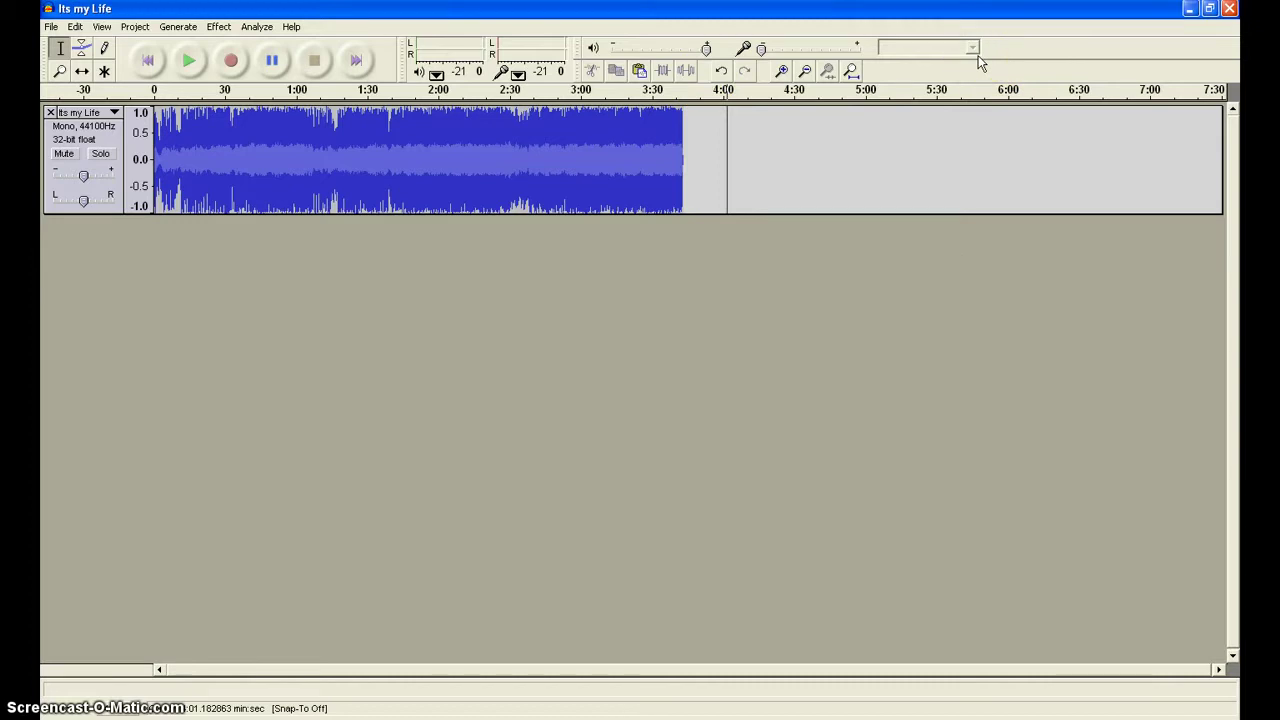
pyautogui.moveTo(971, 49)
pyautogui.mouseDown()
pyautogui.moveTo(880, 49)
pyautogui.moveTo(972, 47)
pyautogui.mouseUp()
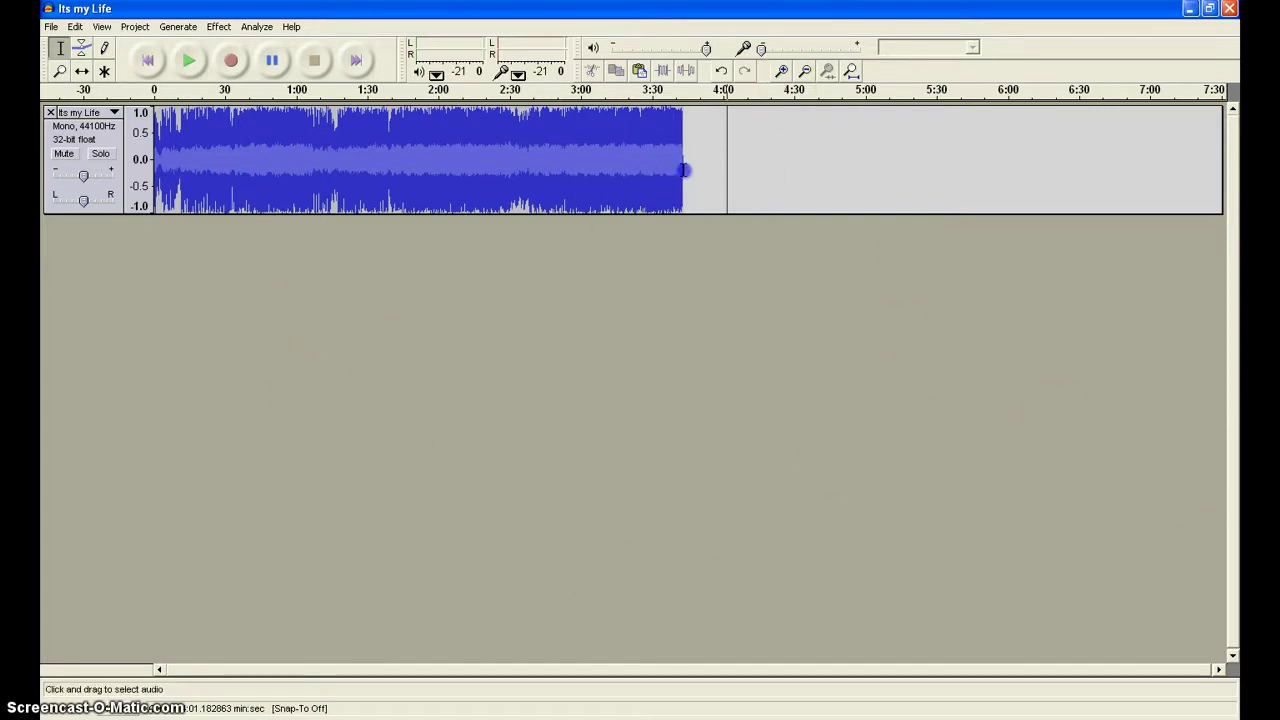
# Step: Bring up the Project menu's import file picker and cancel it without importing
pyautogui.click(78, 28)
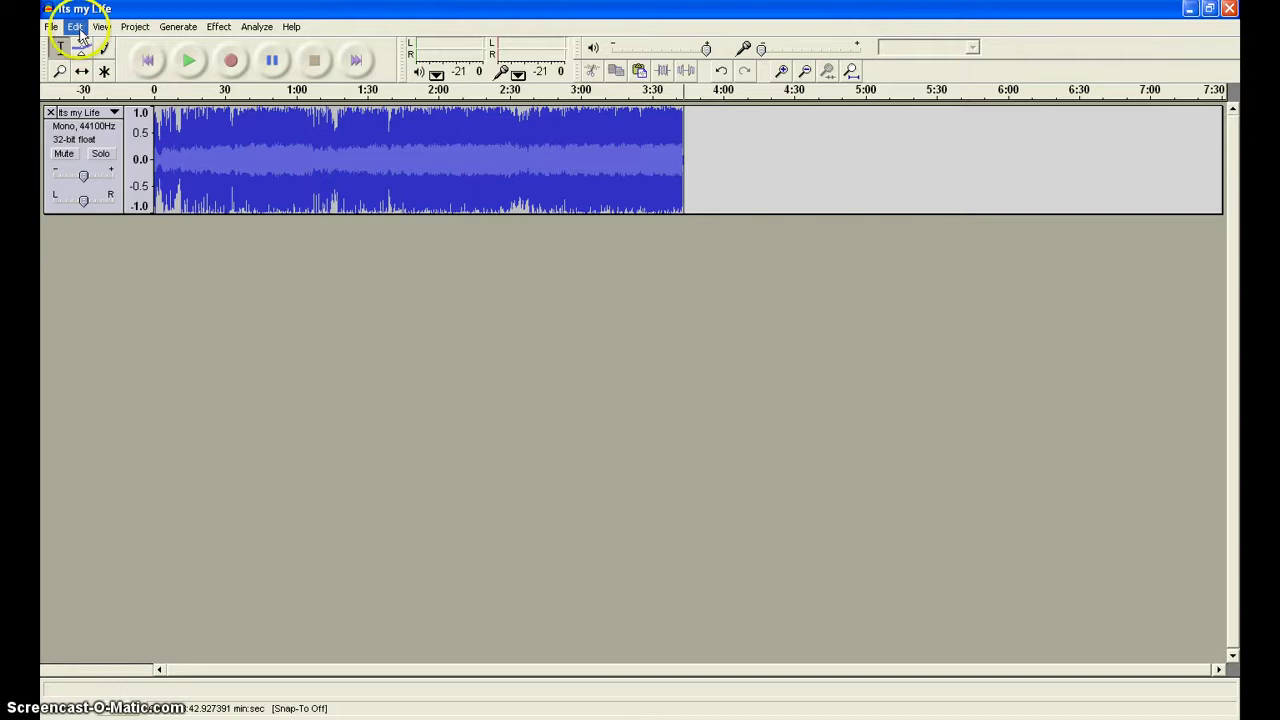
pyautogui.click(137, 28)
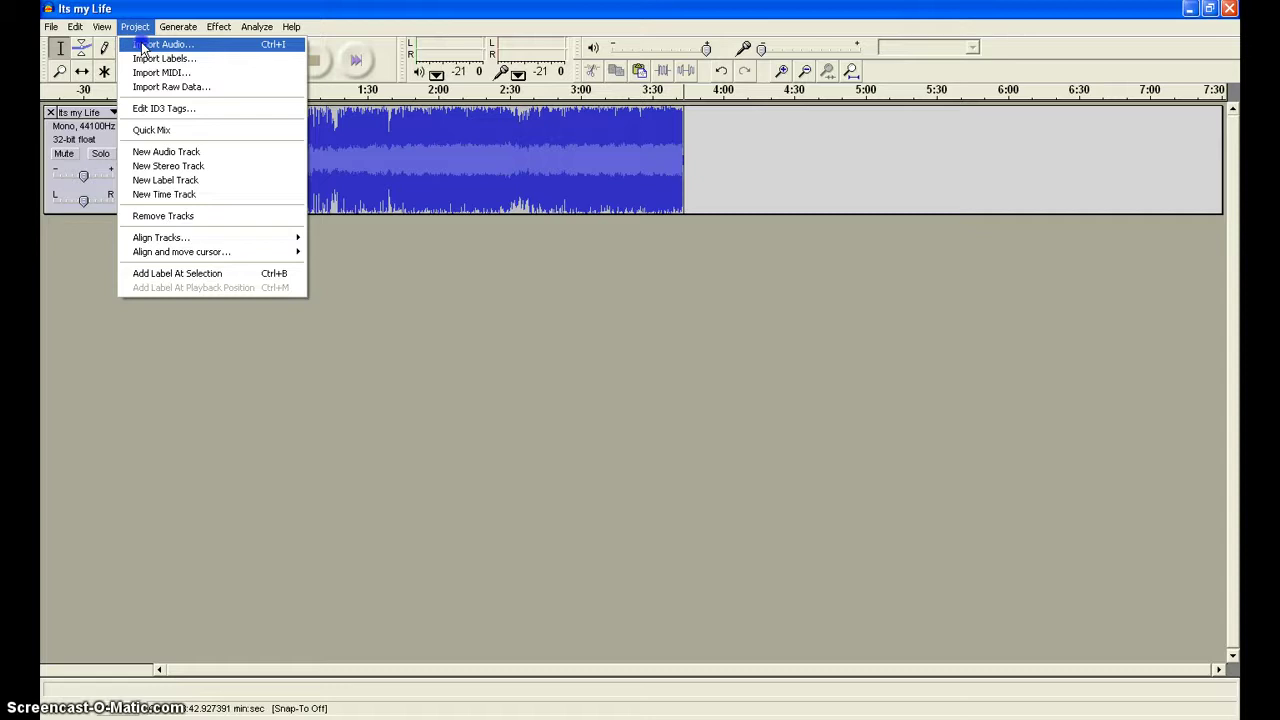
pyautogui.click(152, 44)
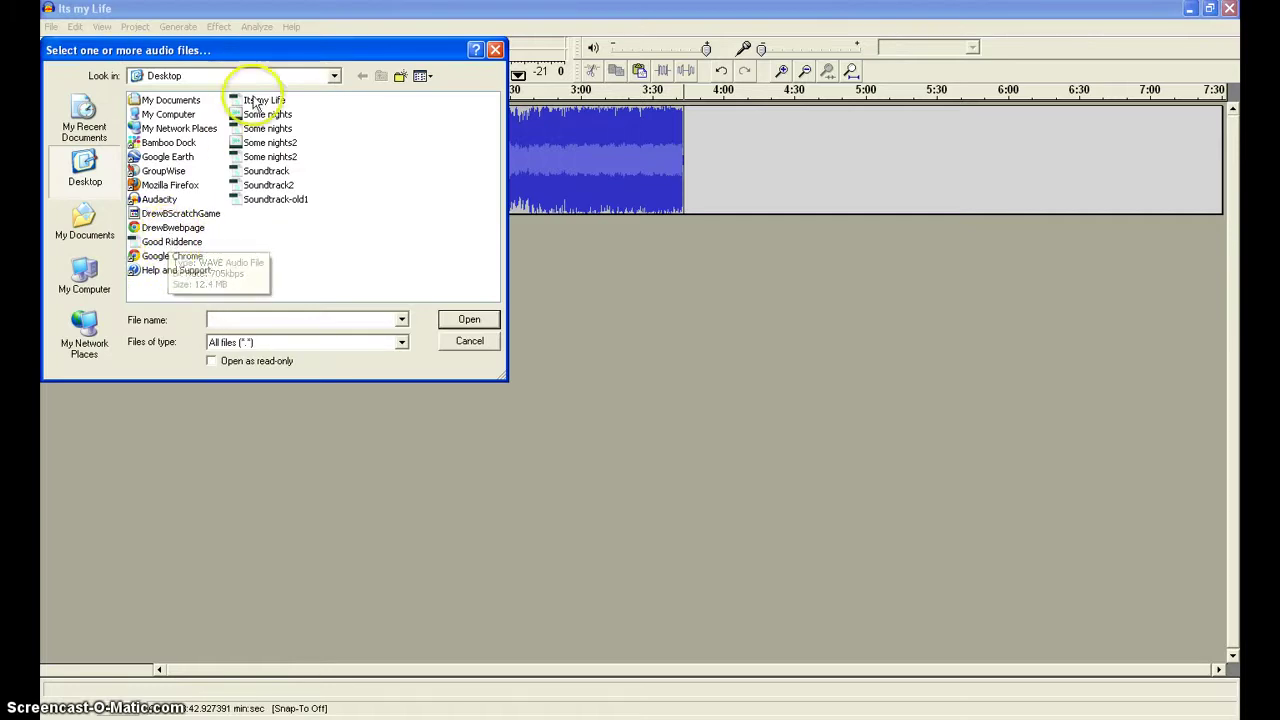
pyautogui.click(469, 341)
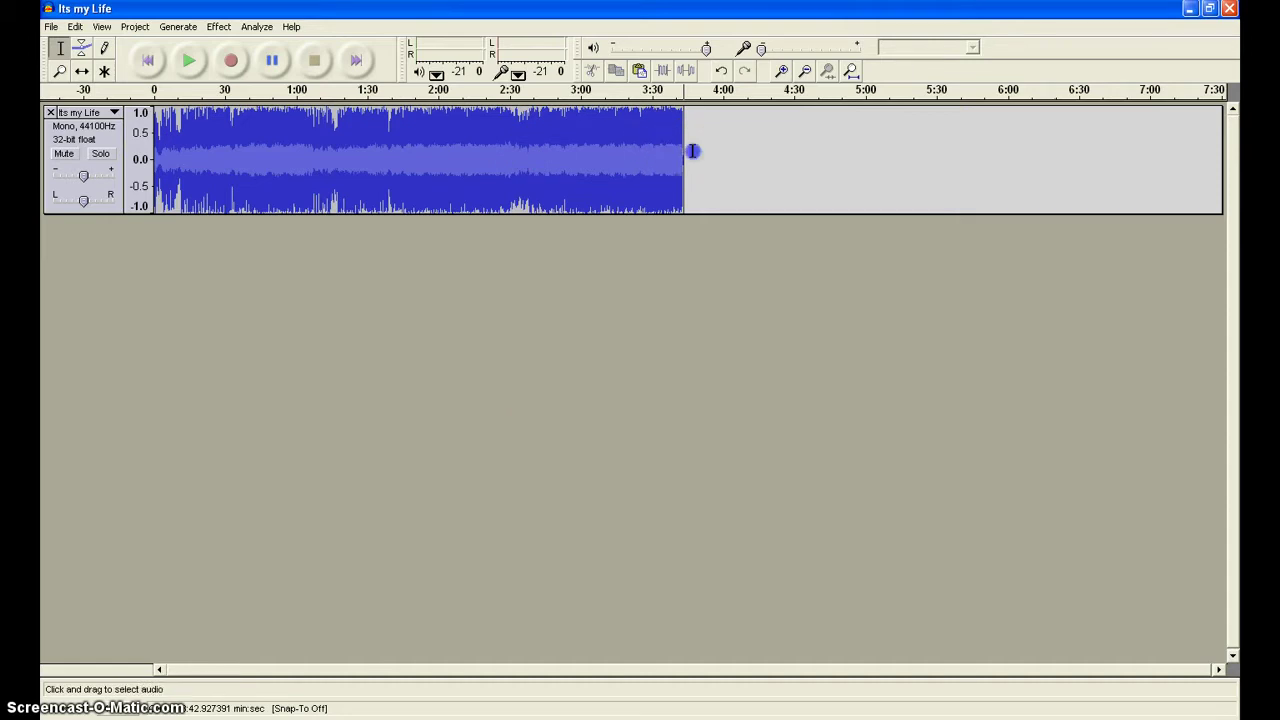
# Step: Add a new audio track and paste the copied 'Its my Life' song into it
pyautogui.click(44, 163)
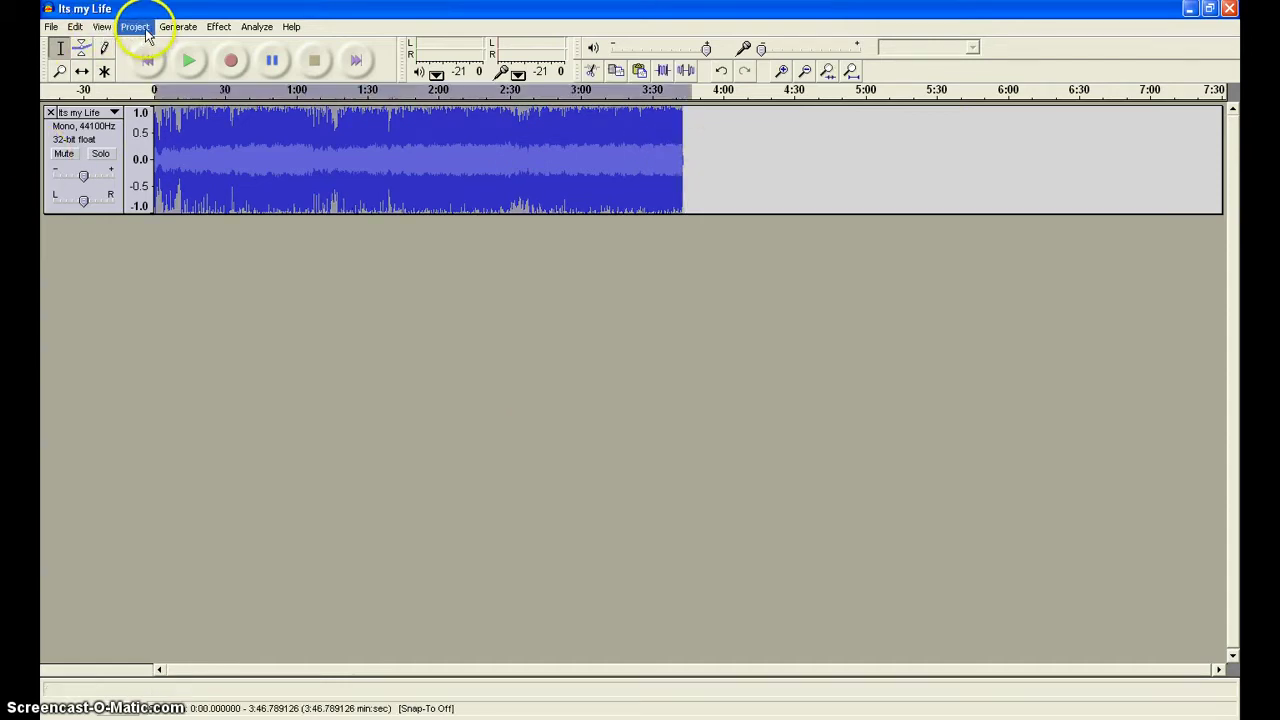
pyautogui.click(190, 30)
pyautogui.moveTo(146, 33)
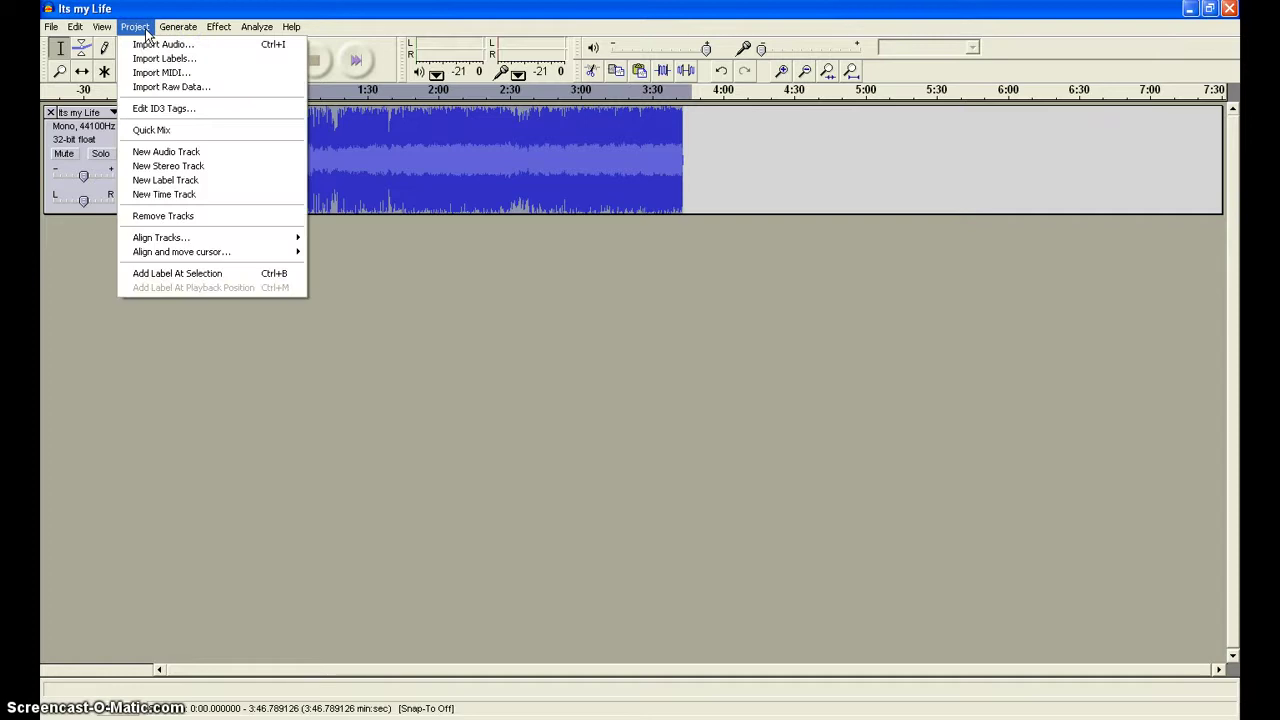
pyautogui.click(198, 155)
pyautogui.hotkey('ctrl', 'v')
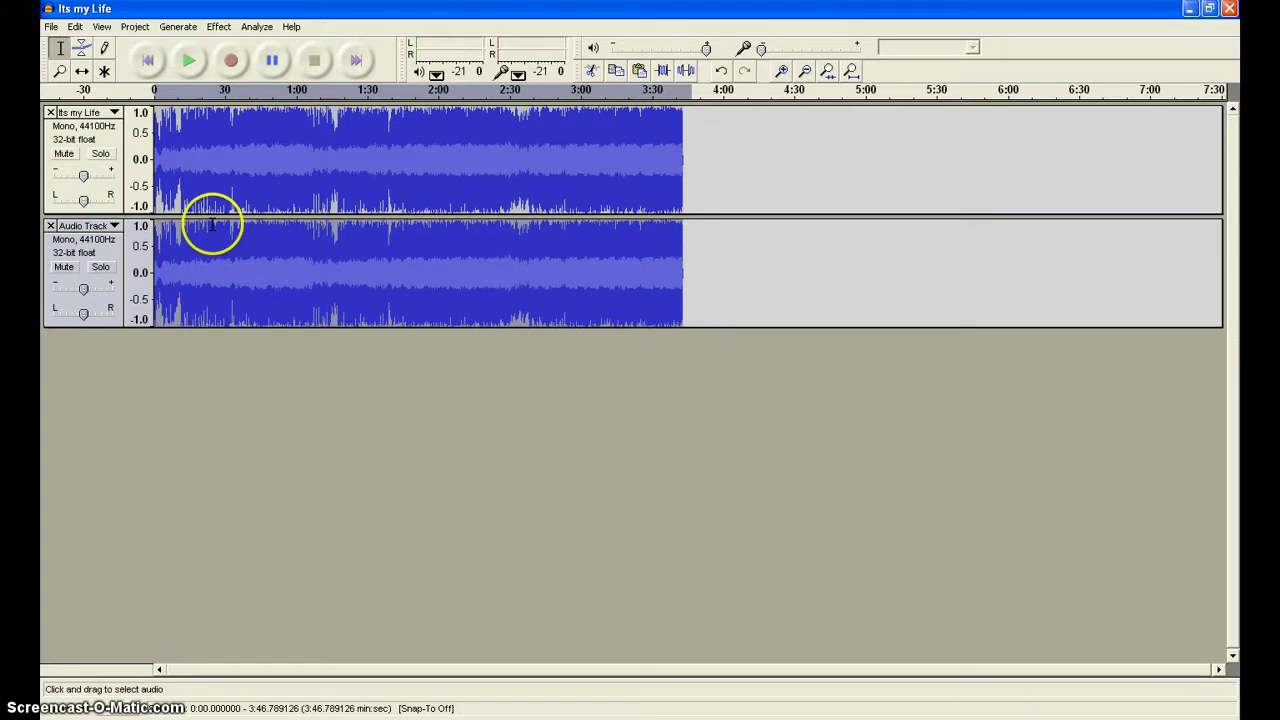
pyautogui.moveTo(684, 283); pyautogui.dragTo(702, 282)
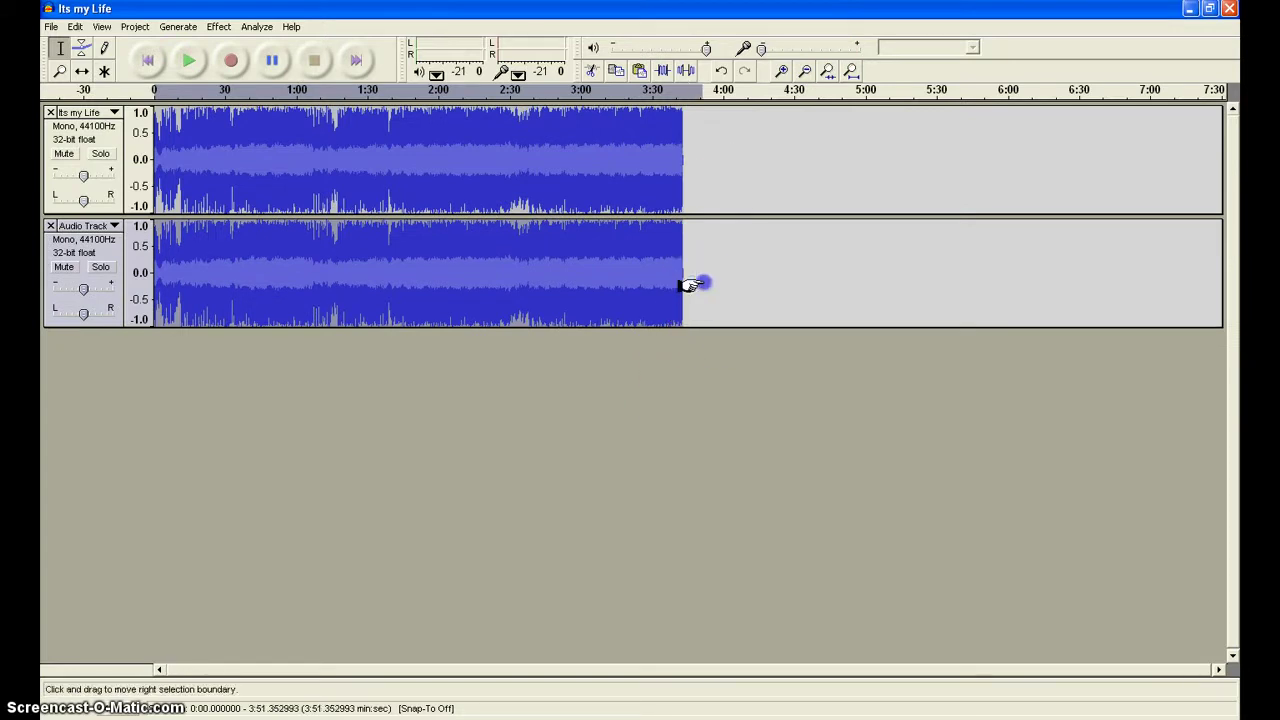
pyautogui.hotkey('ctrl', 'a')
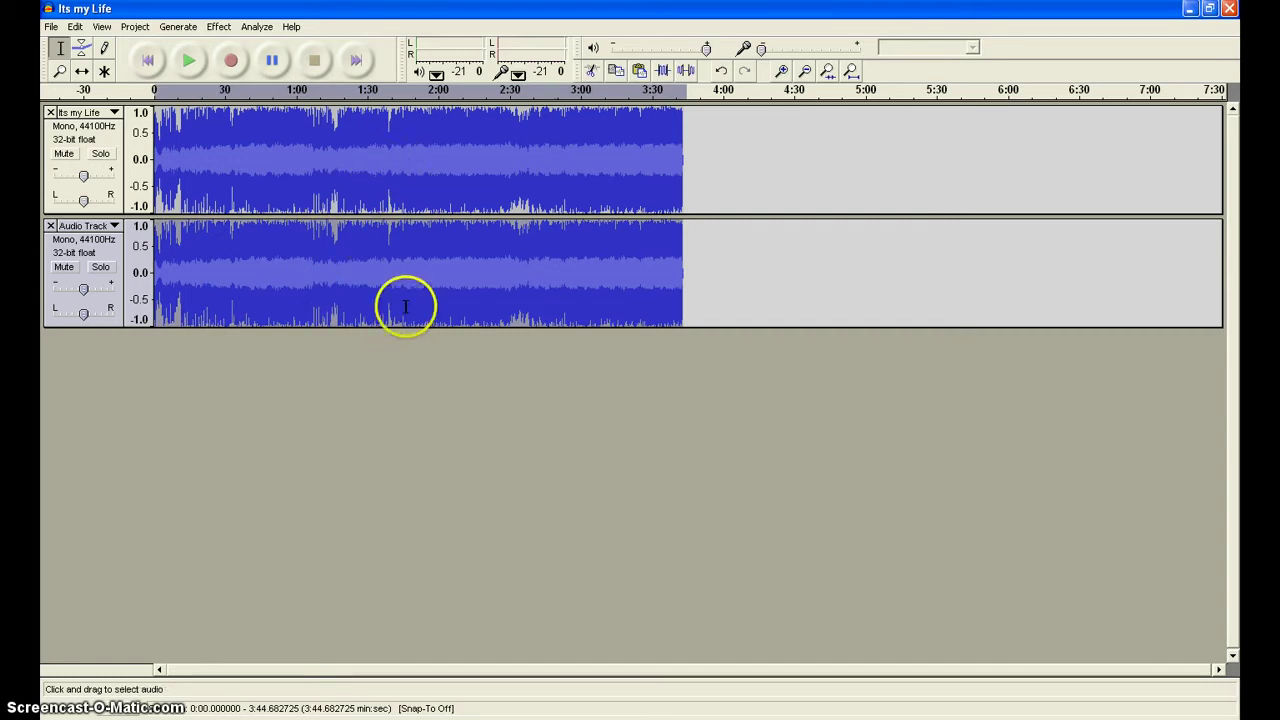
pyautogui.click(218, 26)
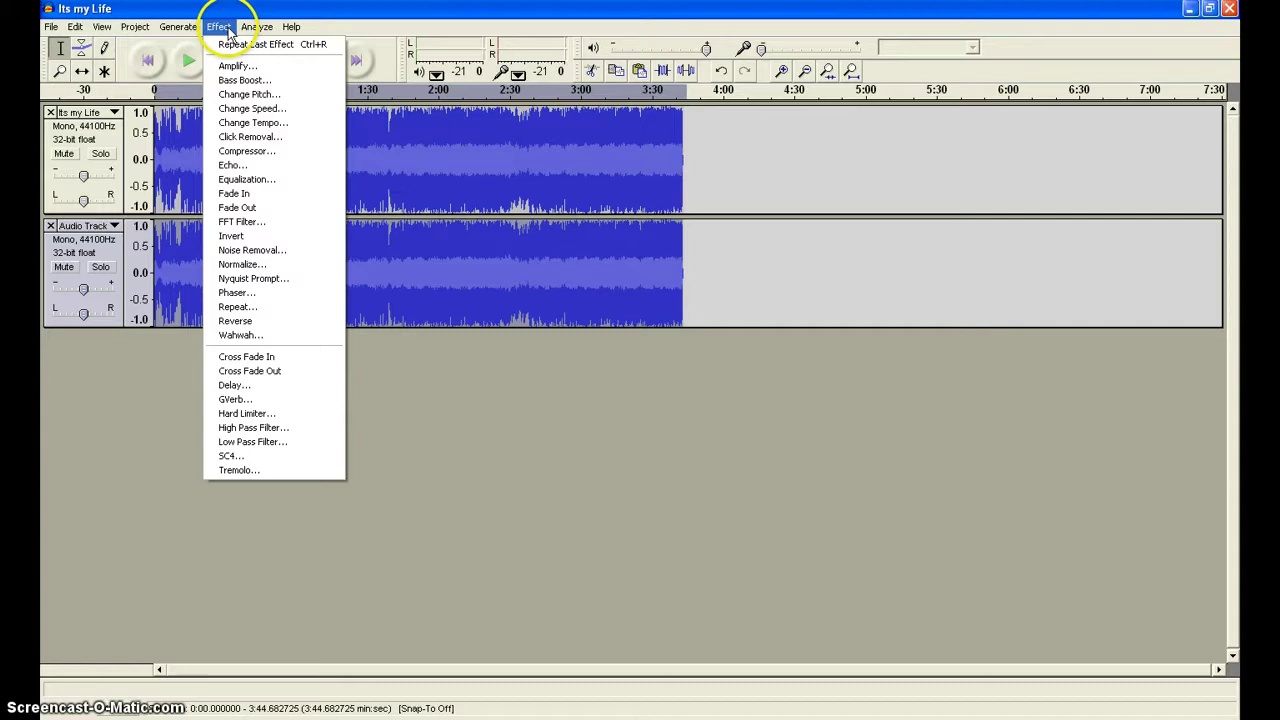
# Step: Apply Change Pitch from C up to G, raising the song 7 semitones
pyautogui.click(245, 94)
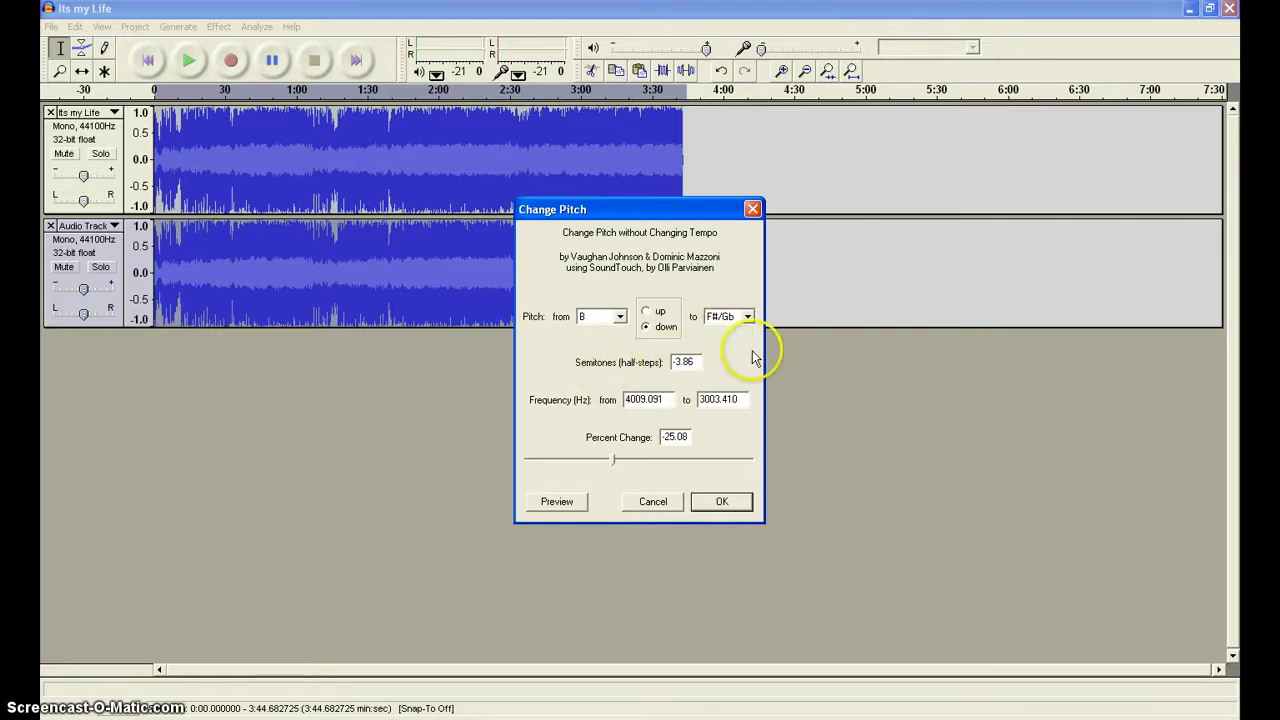
pyautogui.click(621, 317)
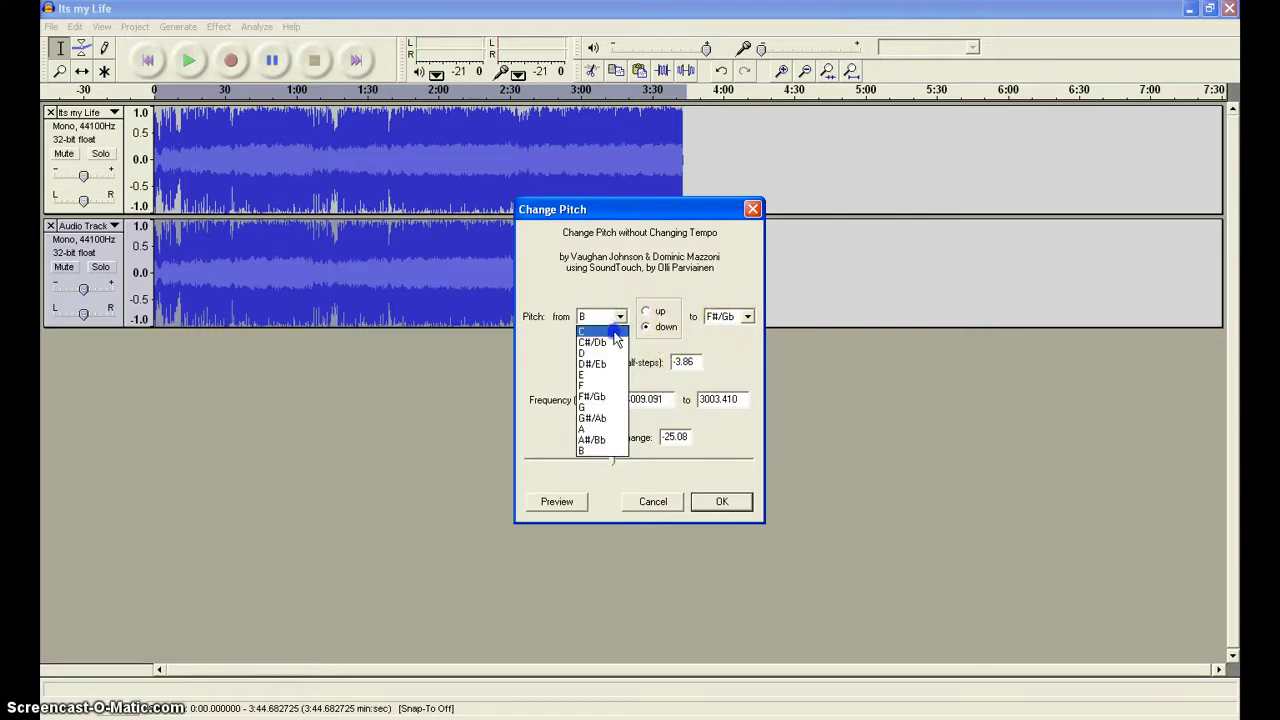
pyautogui.click(600, 332)
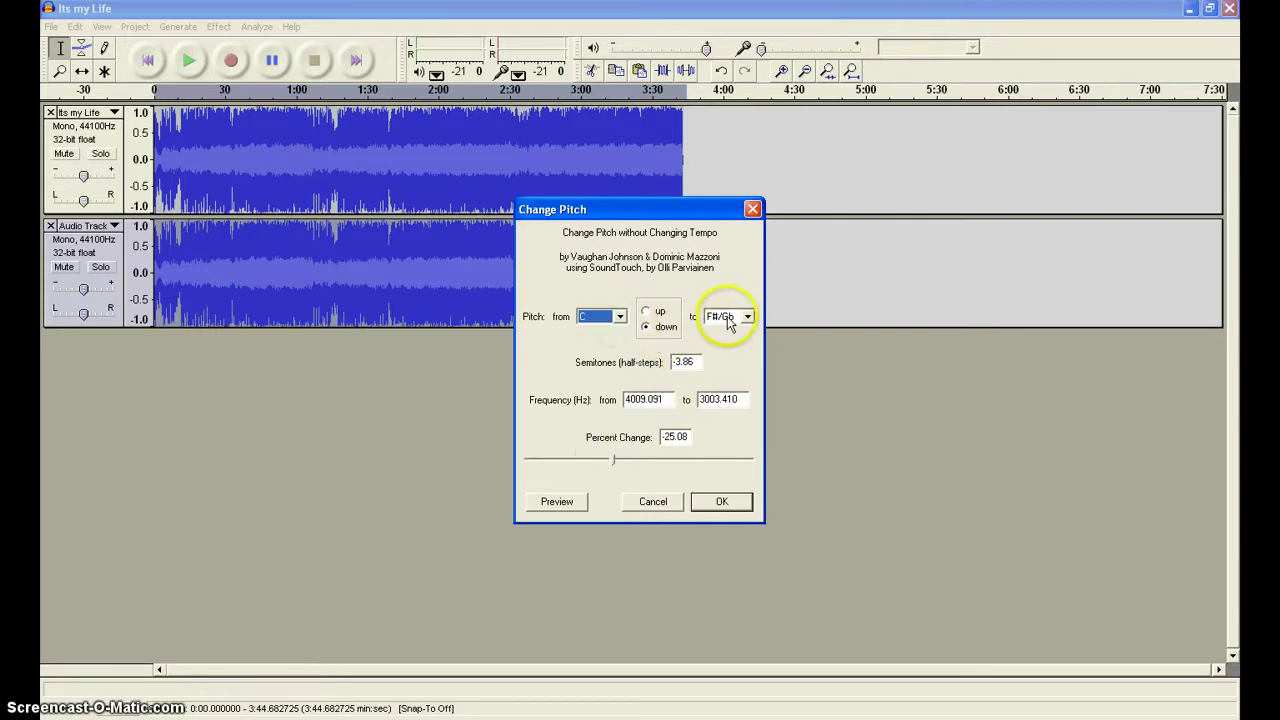
pyautogui.click(649, 314)
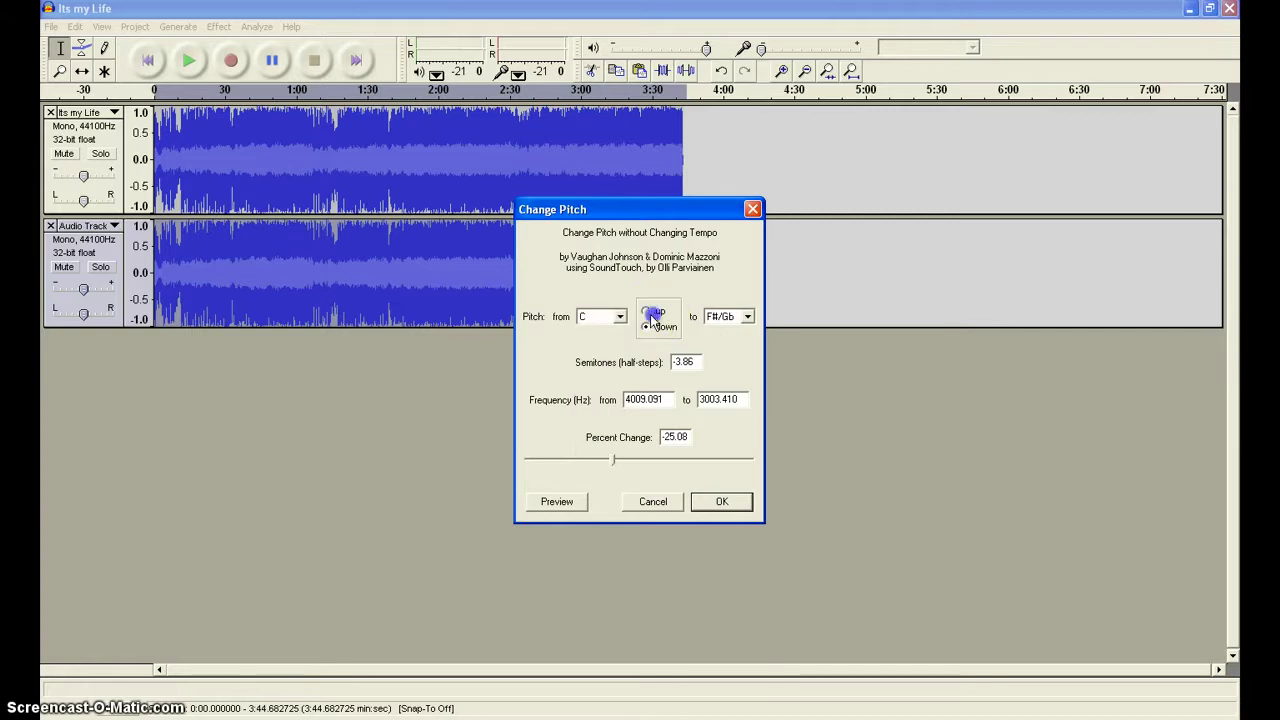
pyautogui.click(747, 316)
pyautogui.click(742, 333)
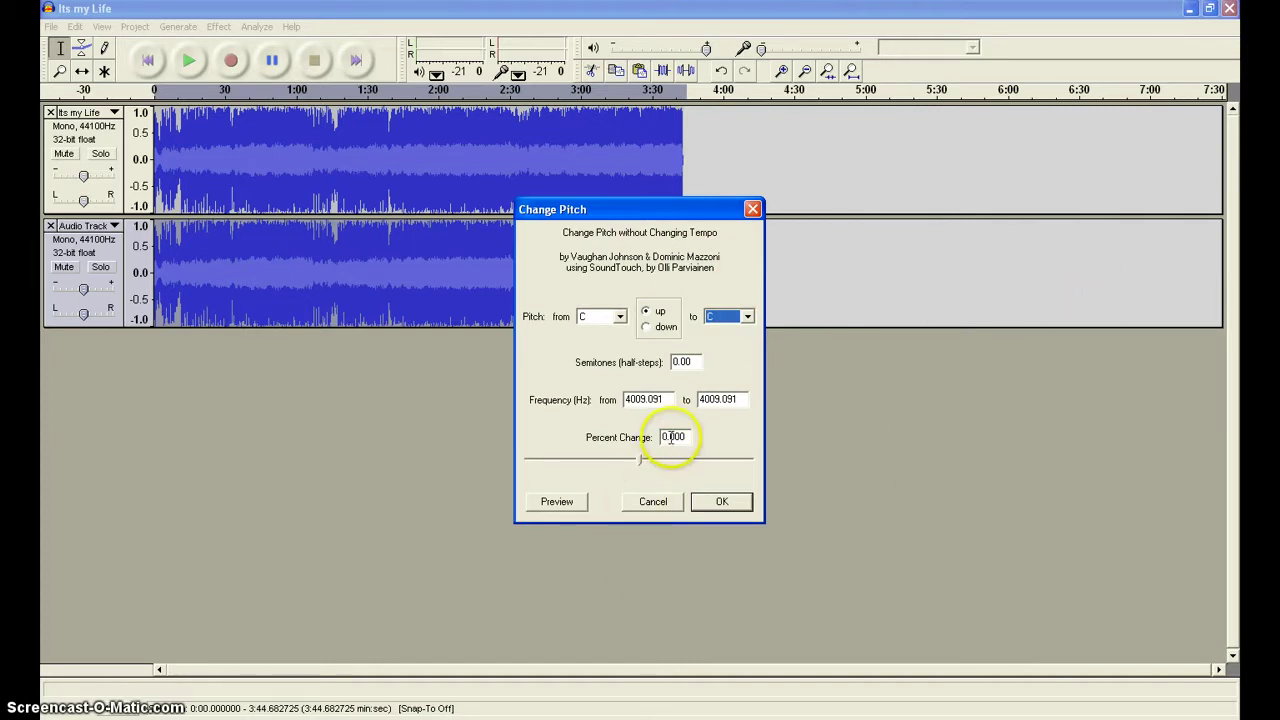
pyautogui.moveTo(648, 460); pyautogui.dragTo(701, 466)
pyautogui.click(746, 317)
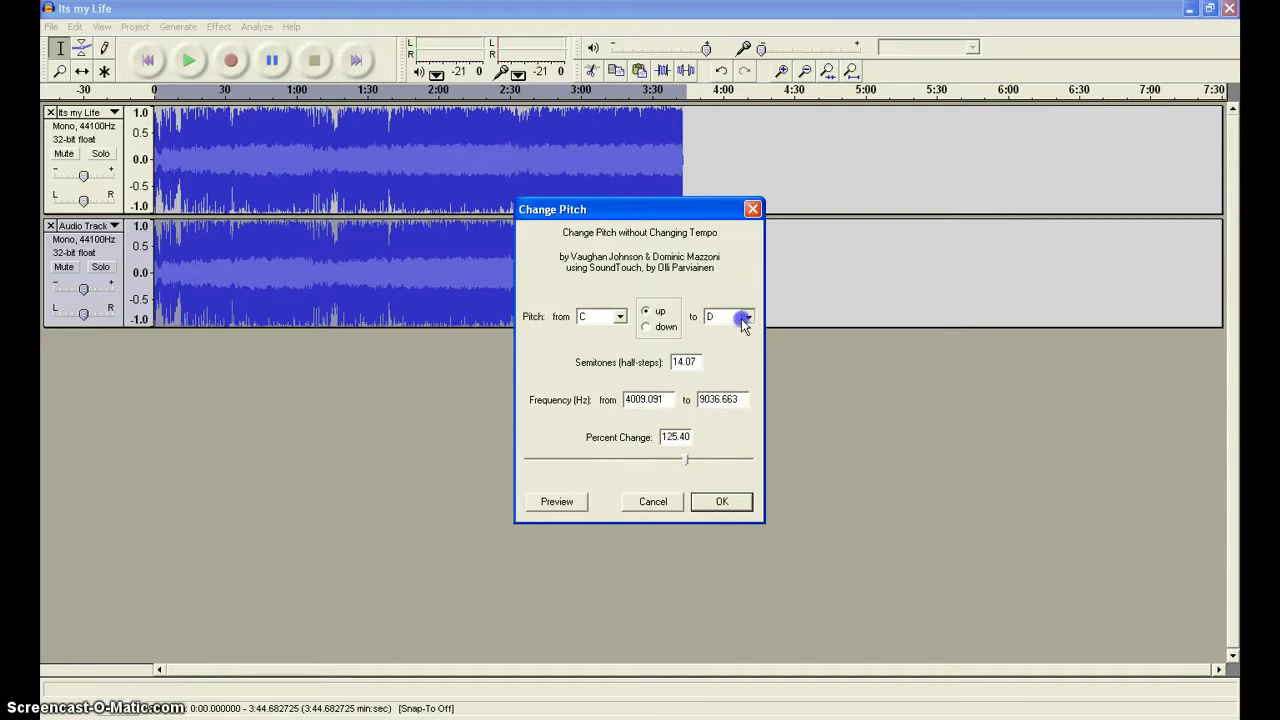
pyautogui.click(728, 334)
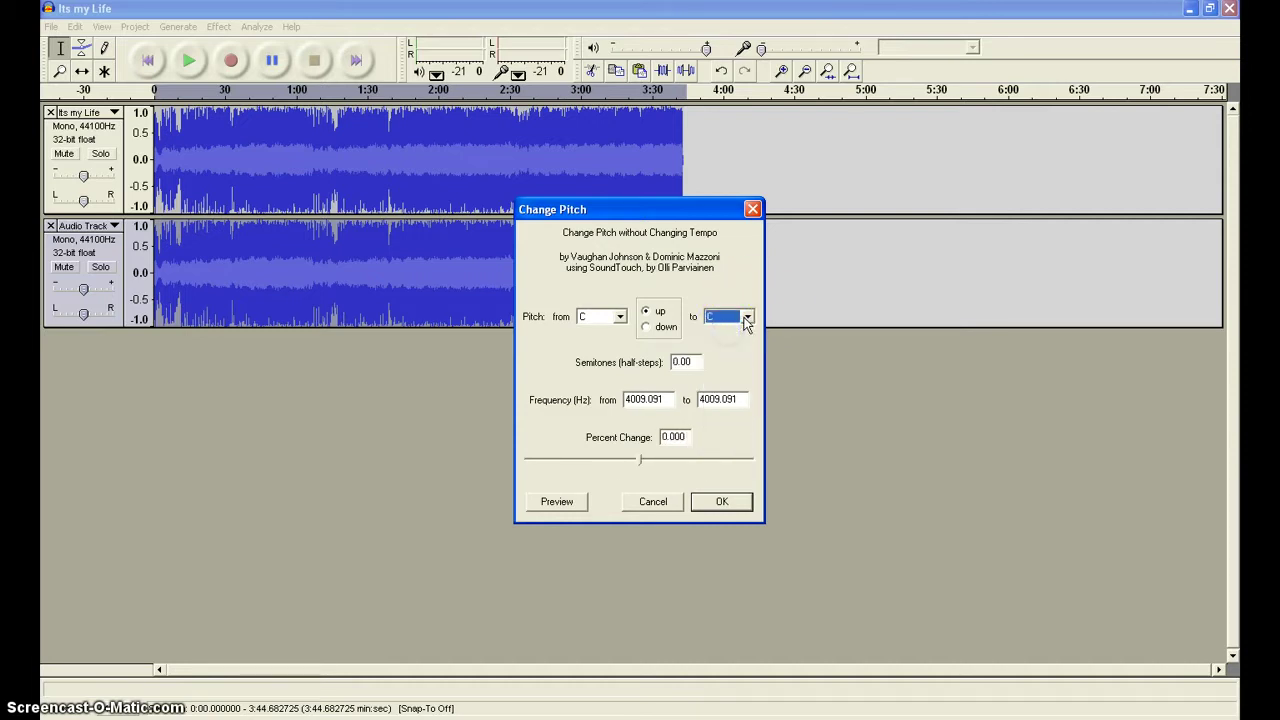
pyautogui.click(746, 317)
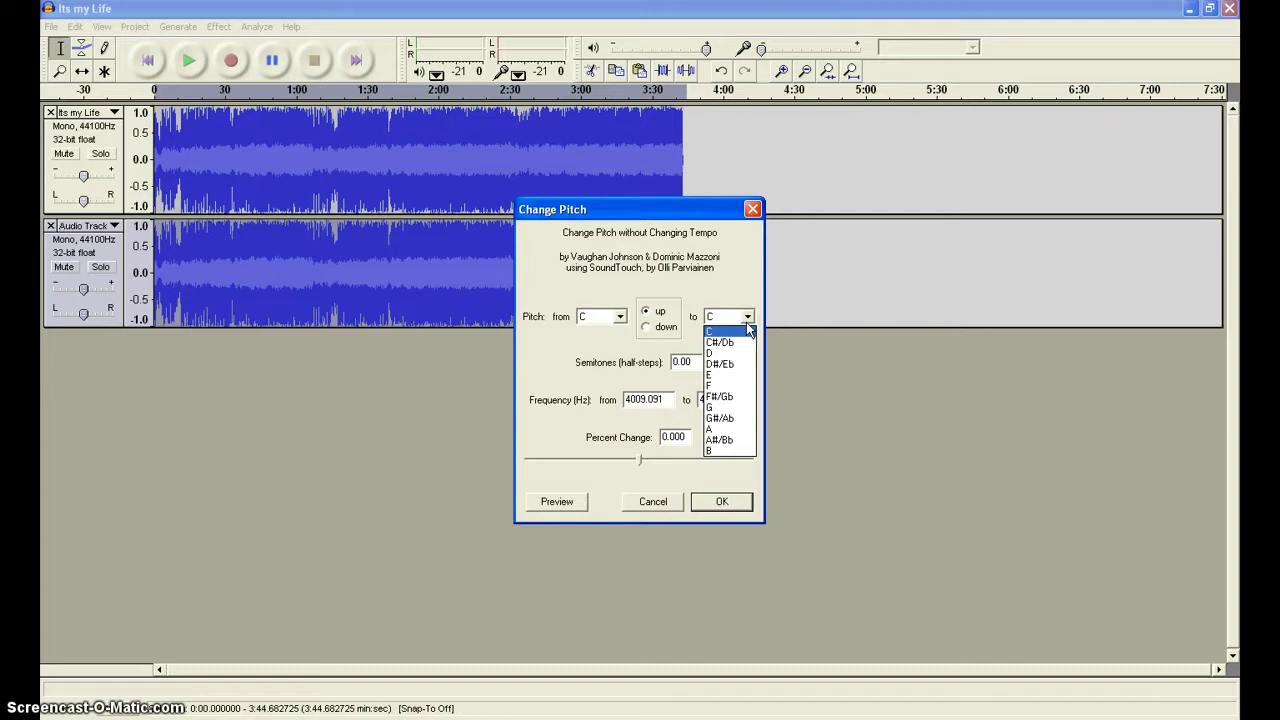
pyautogui.click(730, 408)
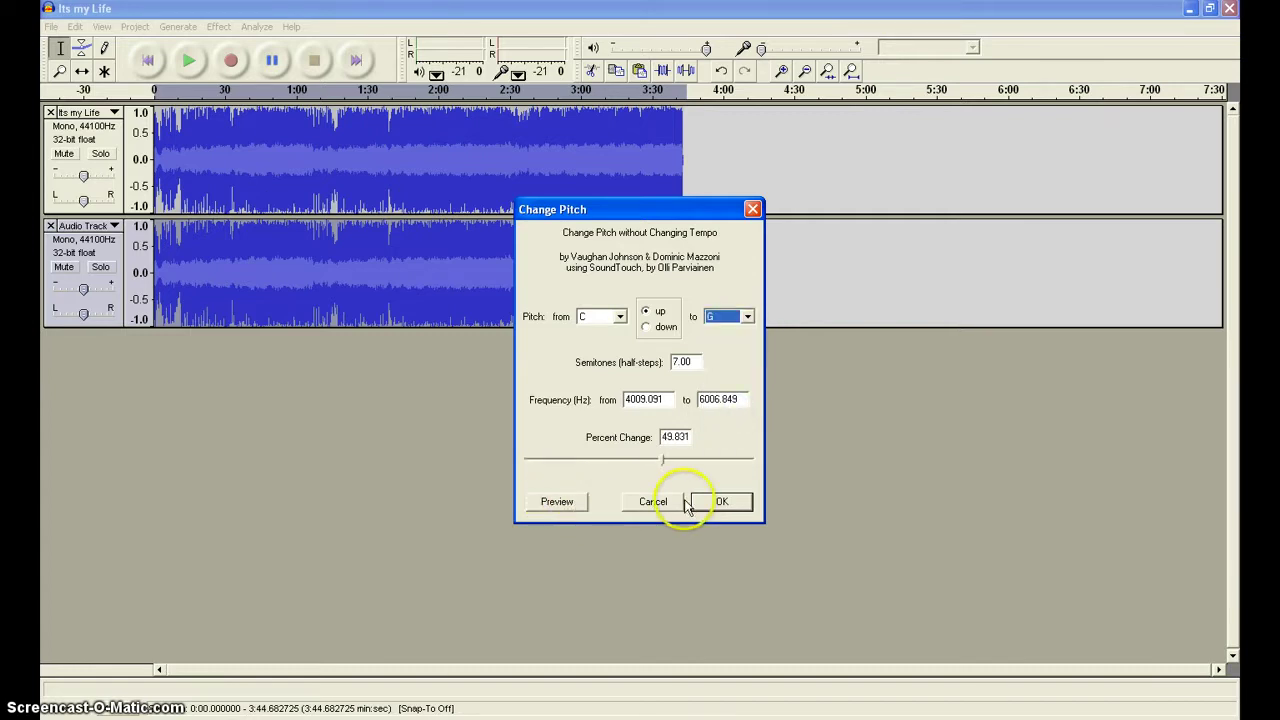
pyautogui.click(716, 502)
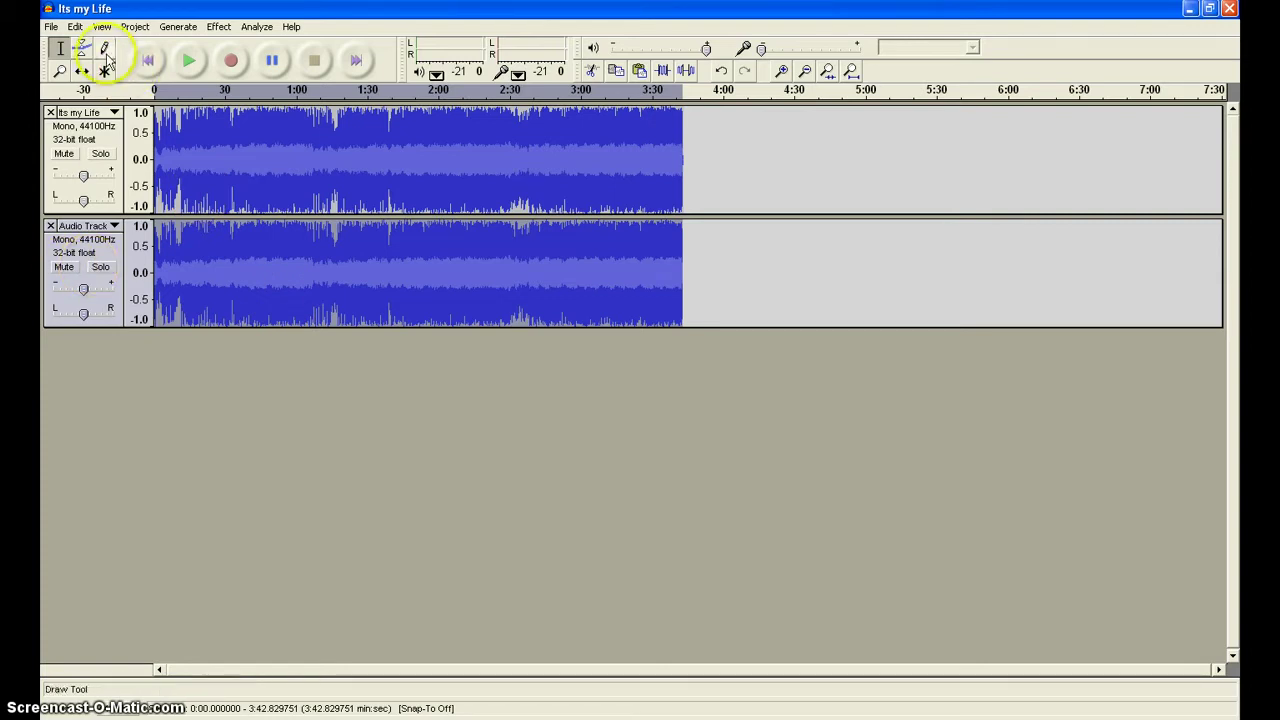
pyautogui.click(192, 62)
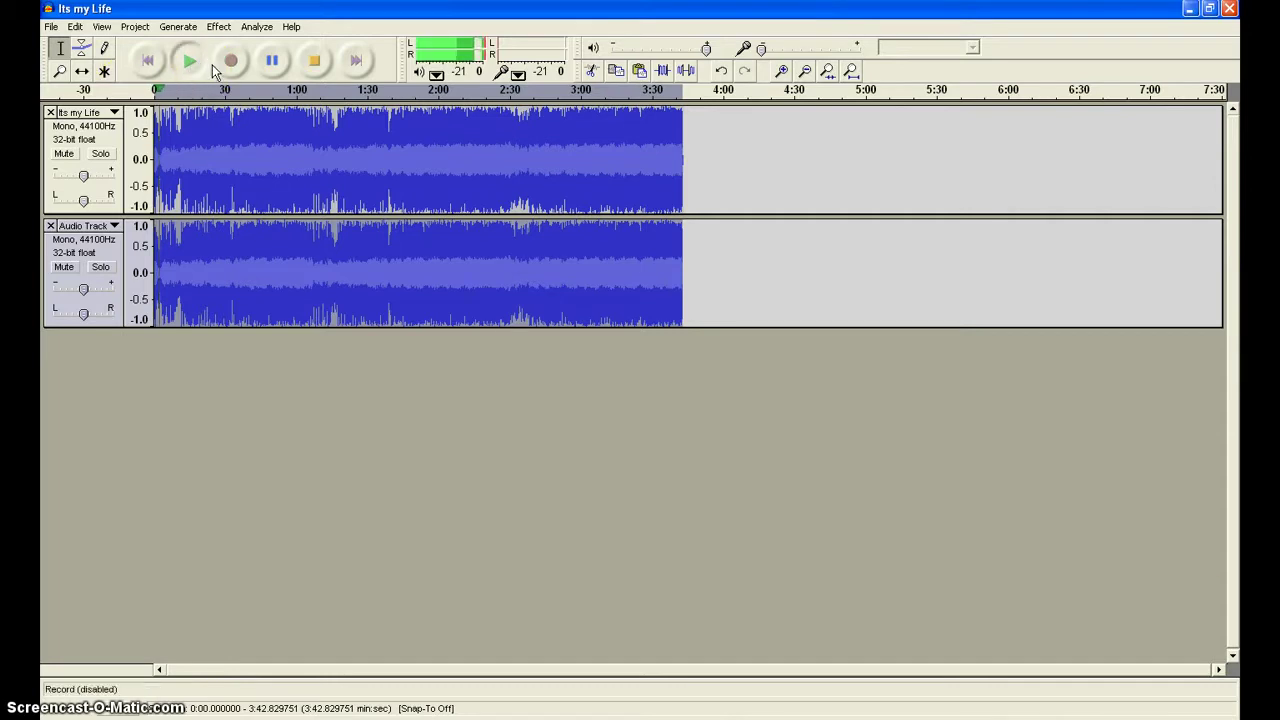
pyautogui.click(224, 70)
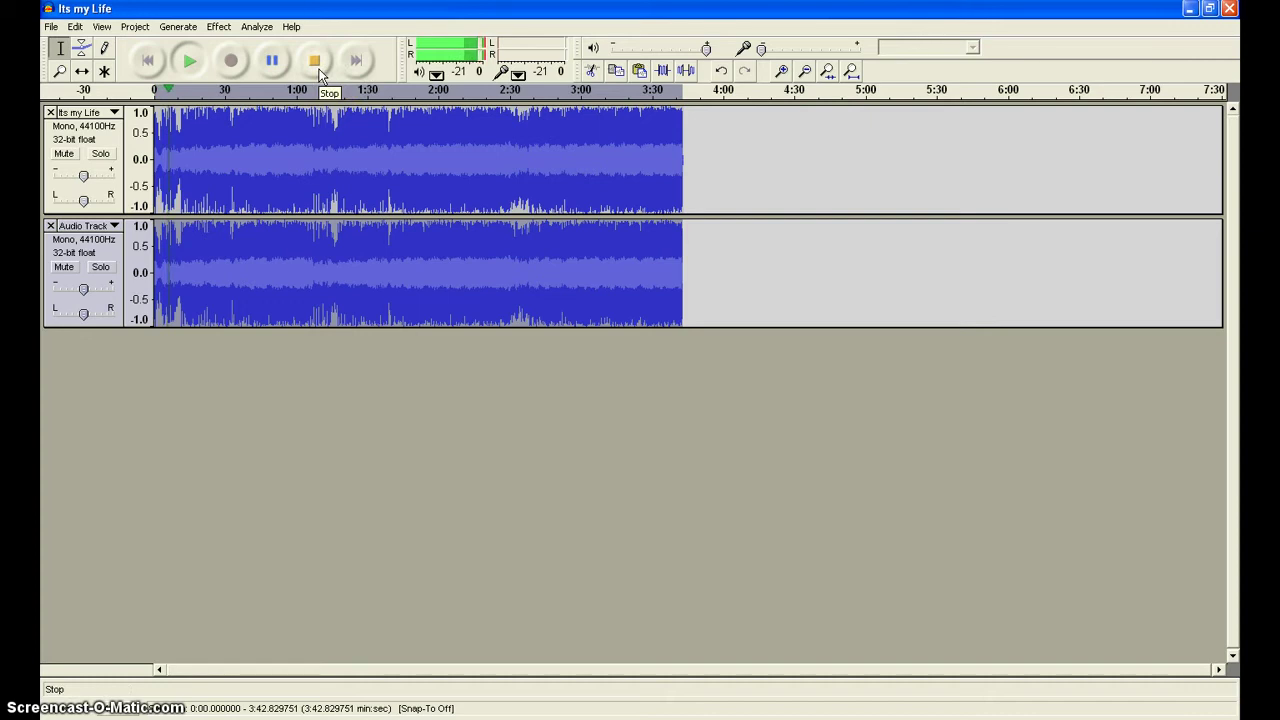
pyautogui.click(317, 66)
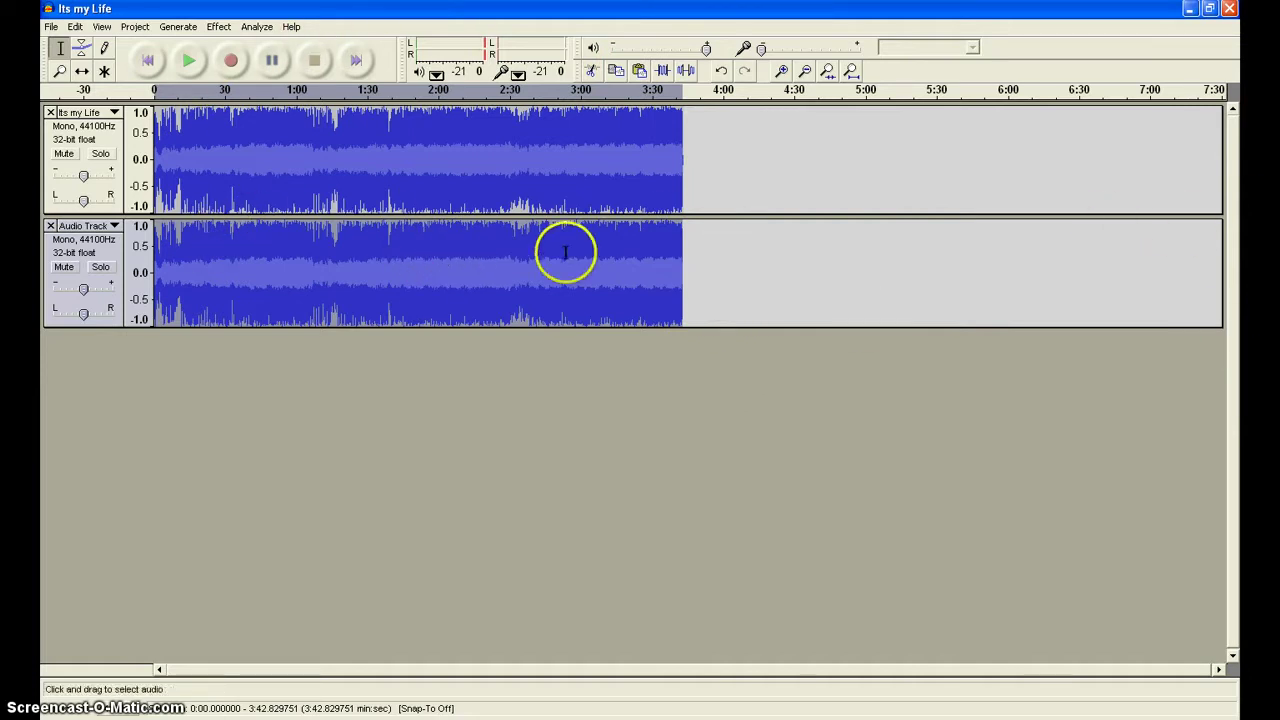
# Step: Close the duplicate Audio Track and import 'Good Riddance' as a new track
pyautogui.moveTo(686, 274); pyautogui.dragTo(688, 275)
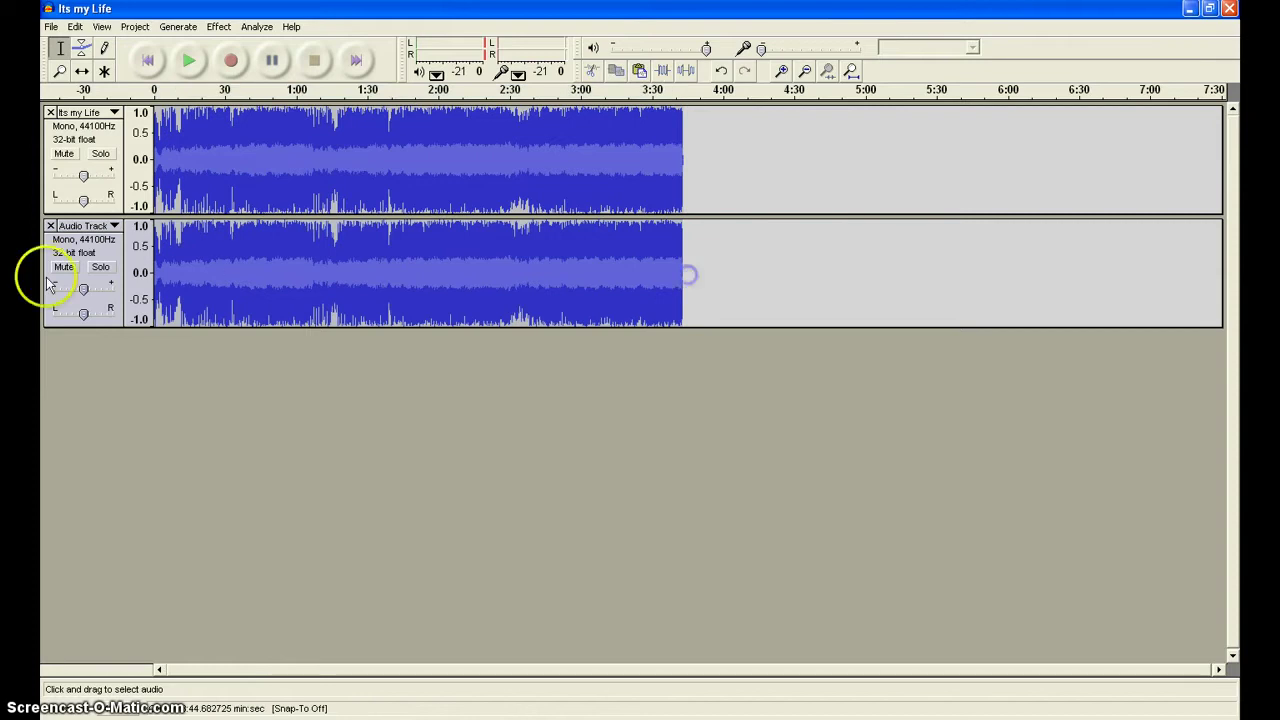
pyautogui.click(50, 226)
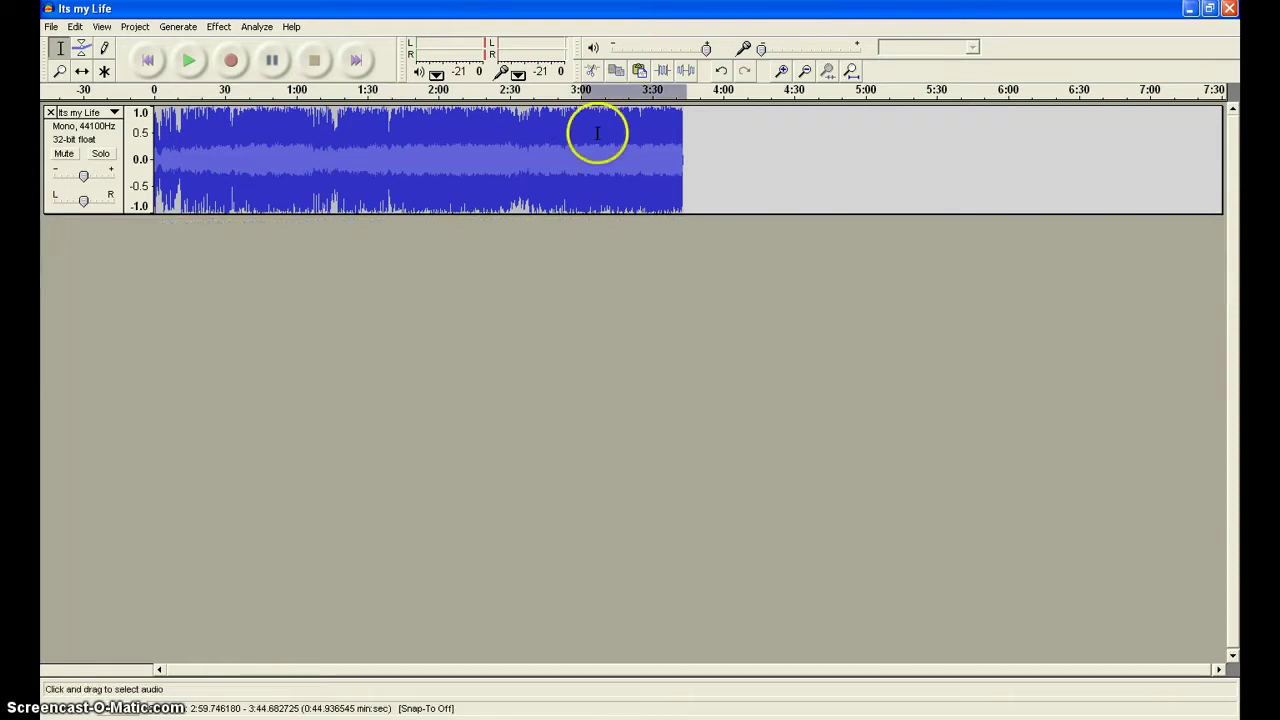
pyautogui.click(75, 27)
pyautogui.moveTo(134, 27)
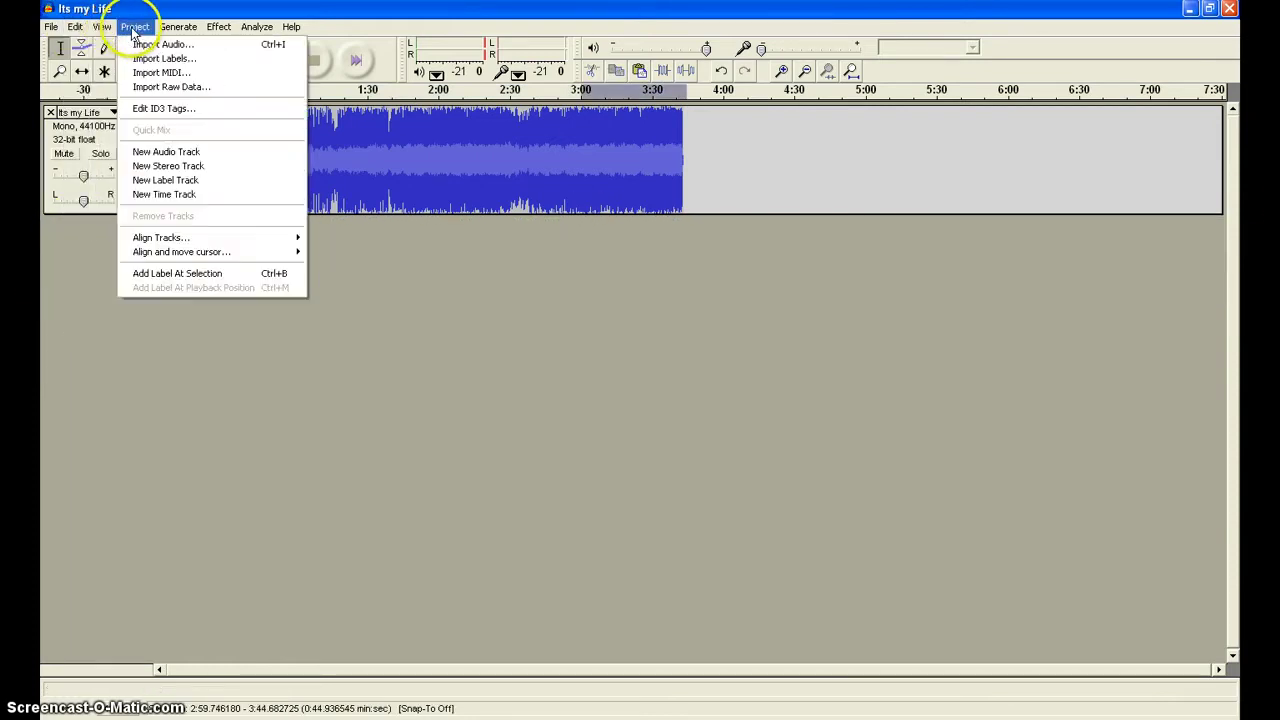
pyautogui.click(183, 50)
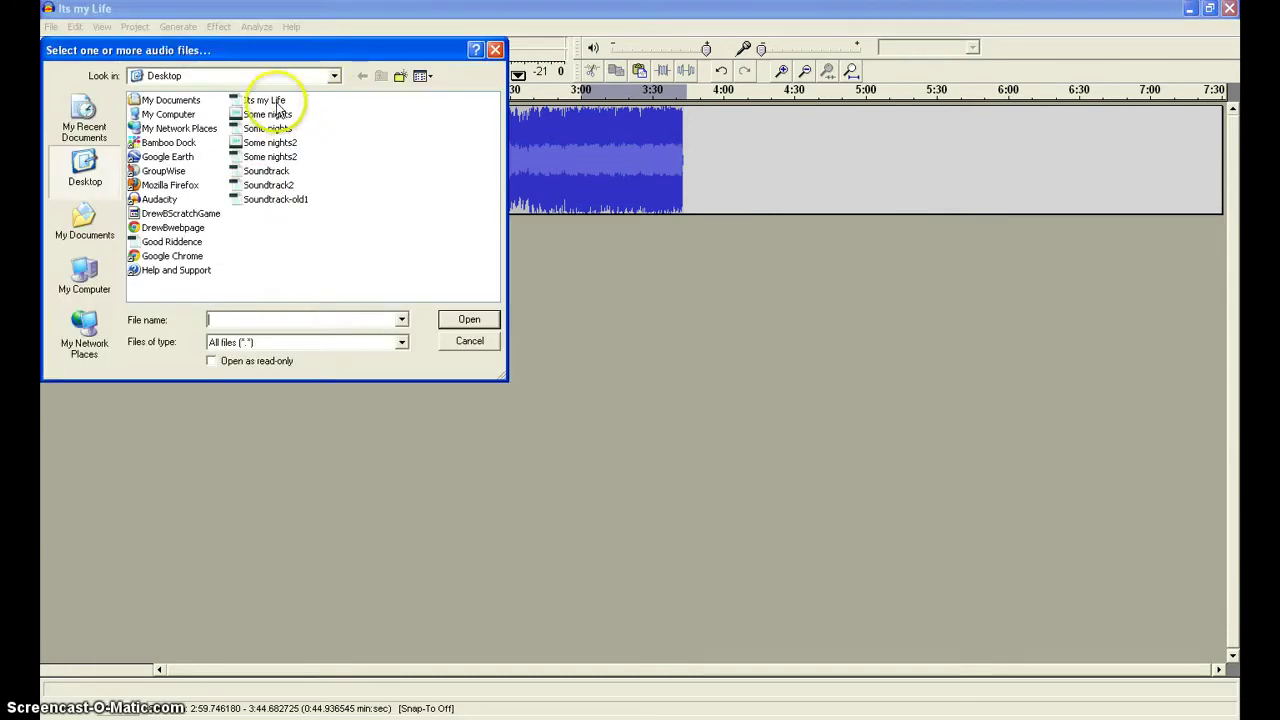
pyautogui.doubleClick(198, 243)
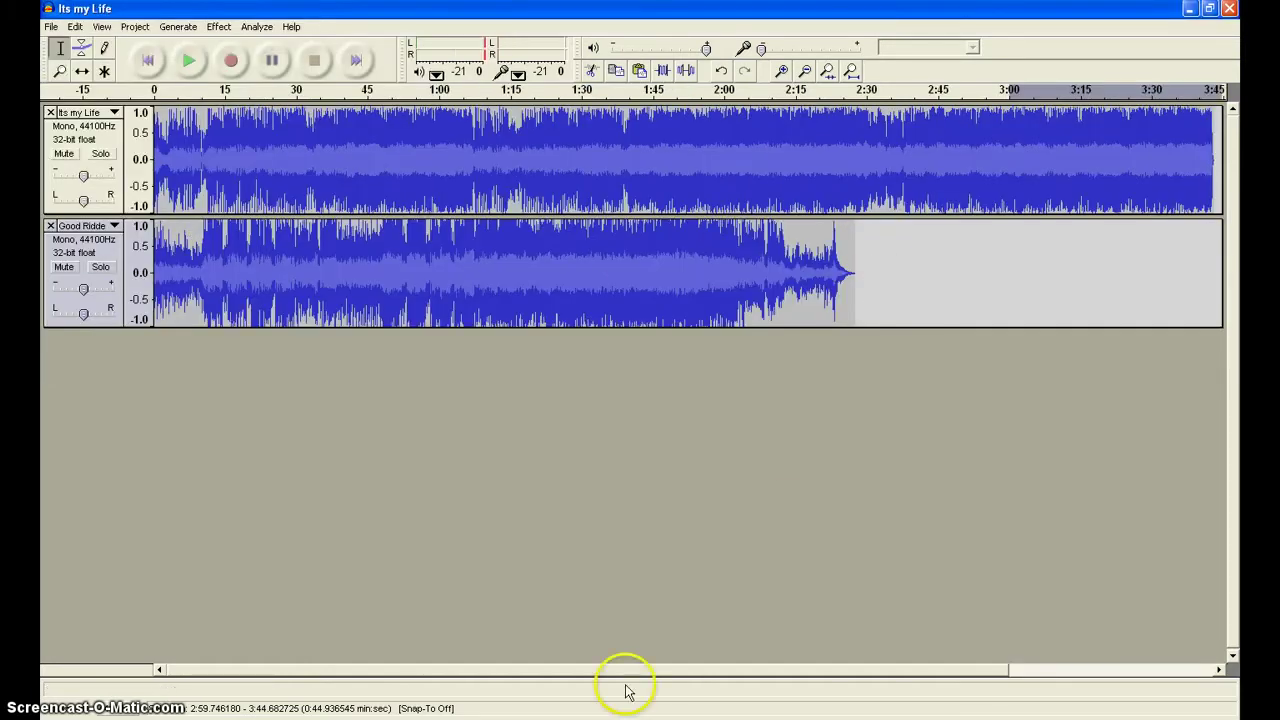
# Step: Select the whole Good Riddance clip and cut its audio out of the track
pyautogui.click(1180, 669)
pyautogui.moveTo(1188, 669); pyautogui.dragTo(163, 657)
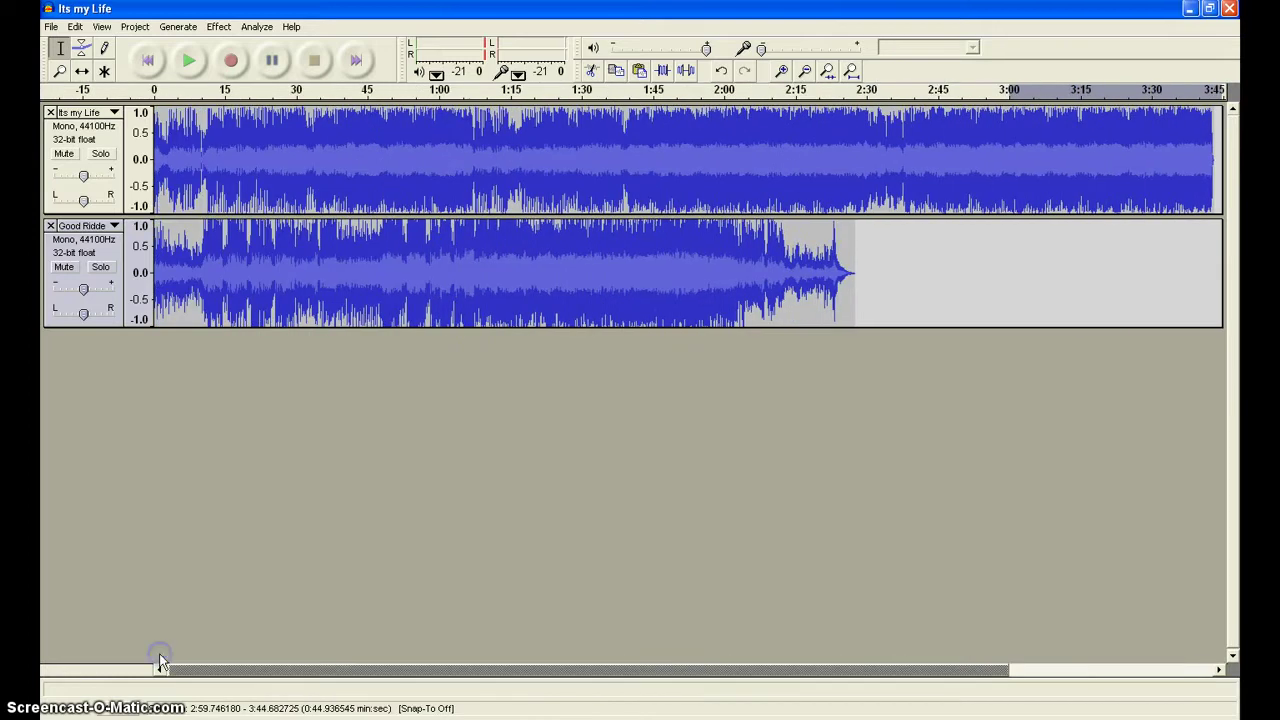
pyautogui.doubleClick(850, 268)
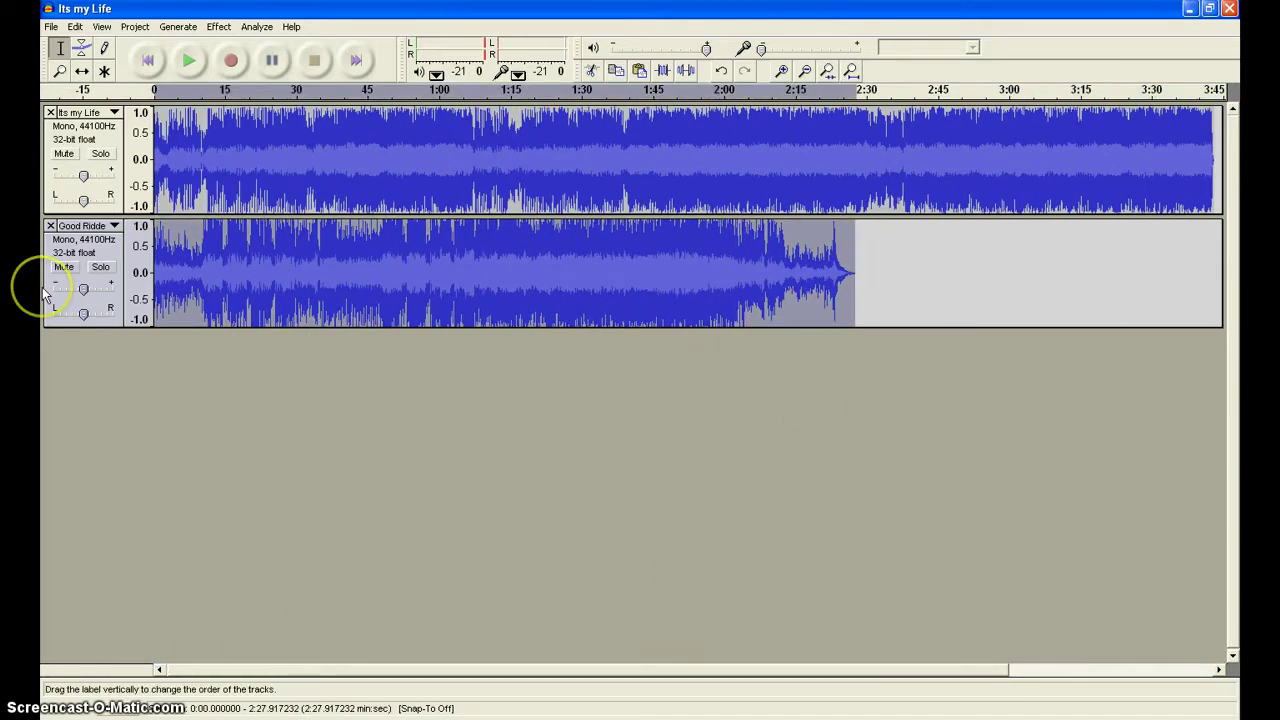
pyautogui.press('Delete')
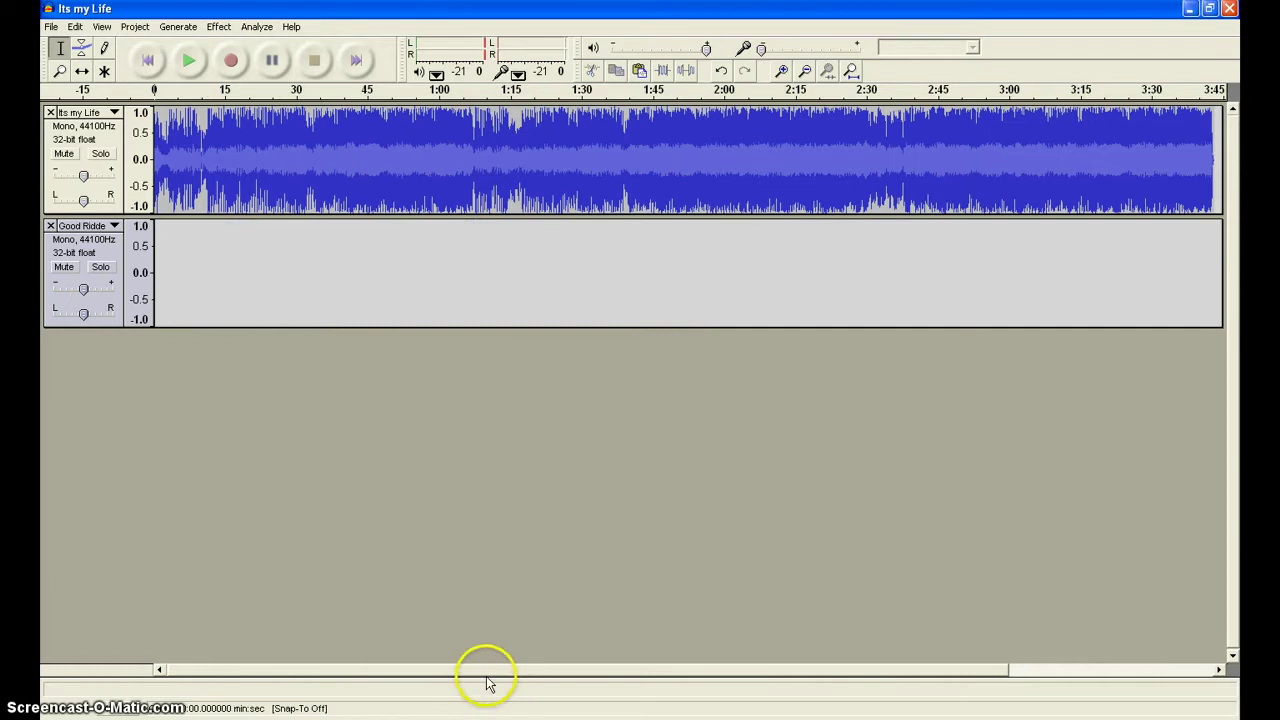
# Step: Generate 269.6 seconds of silence in the emptied track starting at 3:45
pyautogui.moveTo(486, 671); pyautogui.dragTo(742, 675)
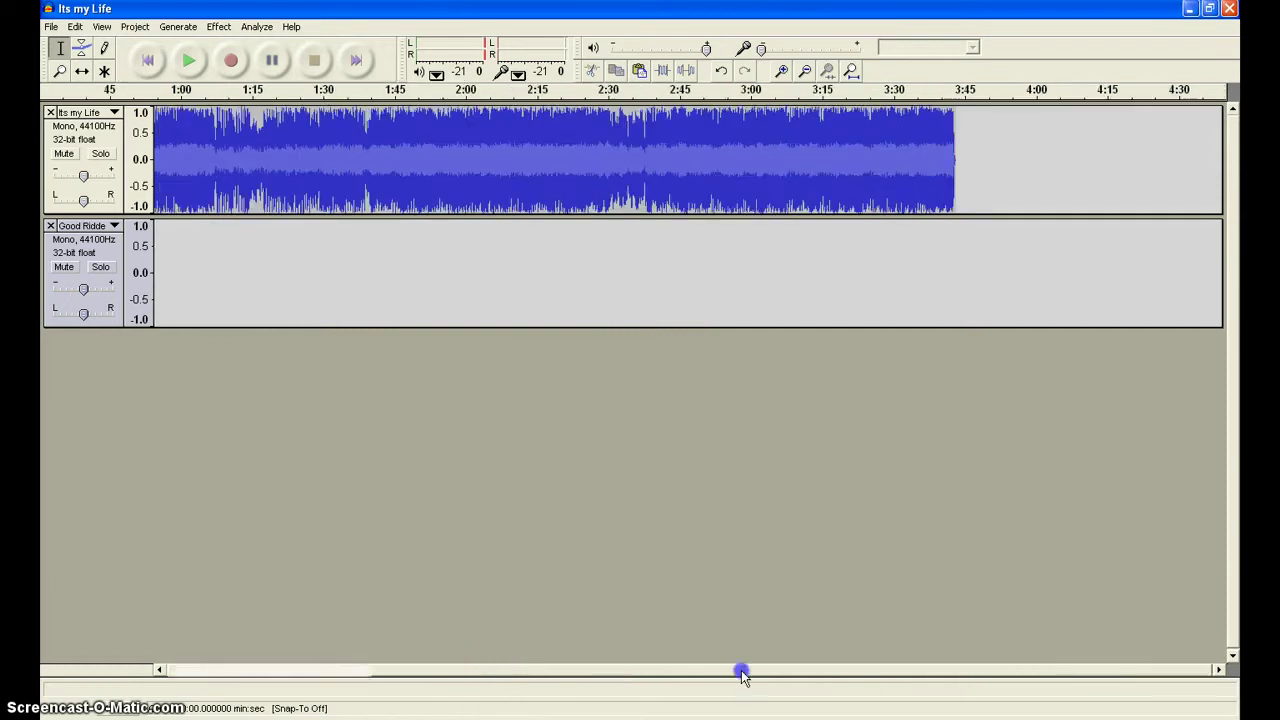
pyautogui.click(966, 288)
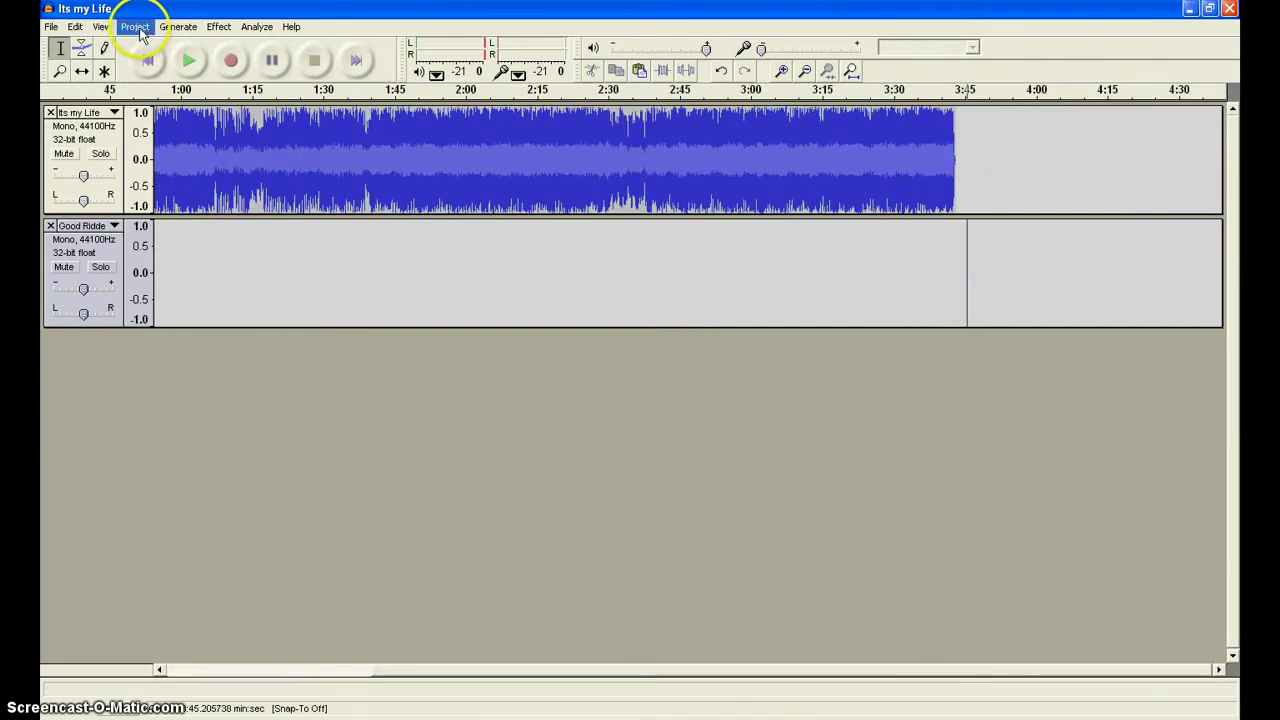
pyautogui.click(176, 26)
pyautogui.click(178, 44)
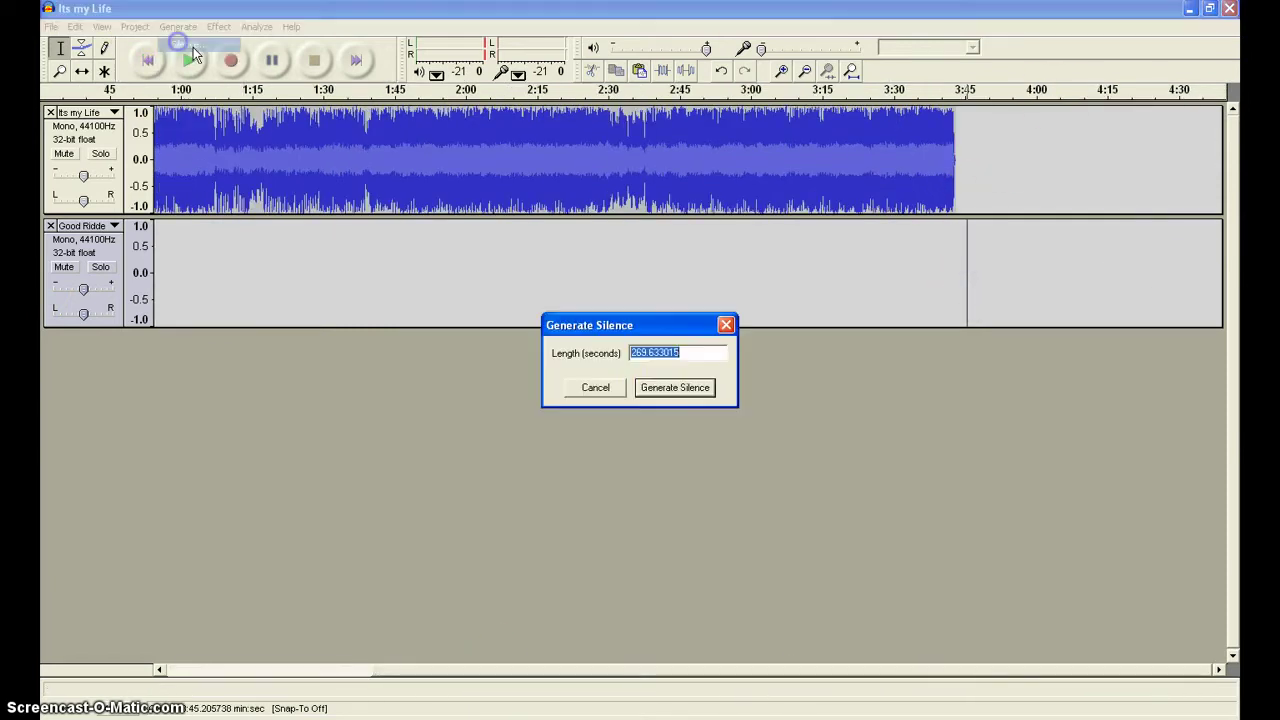
pyautogui.click(660, 391)
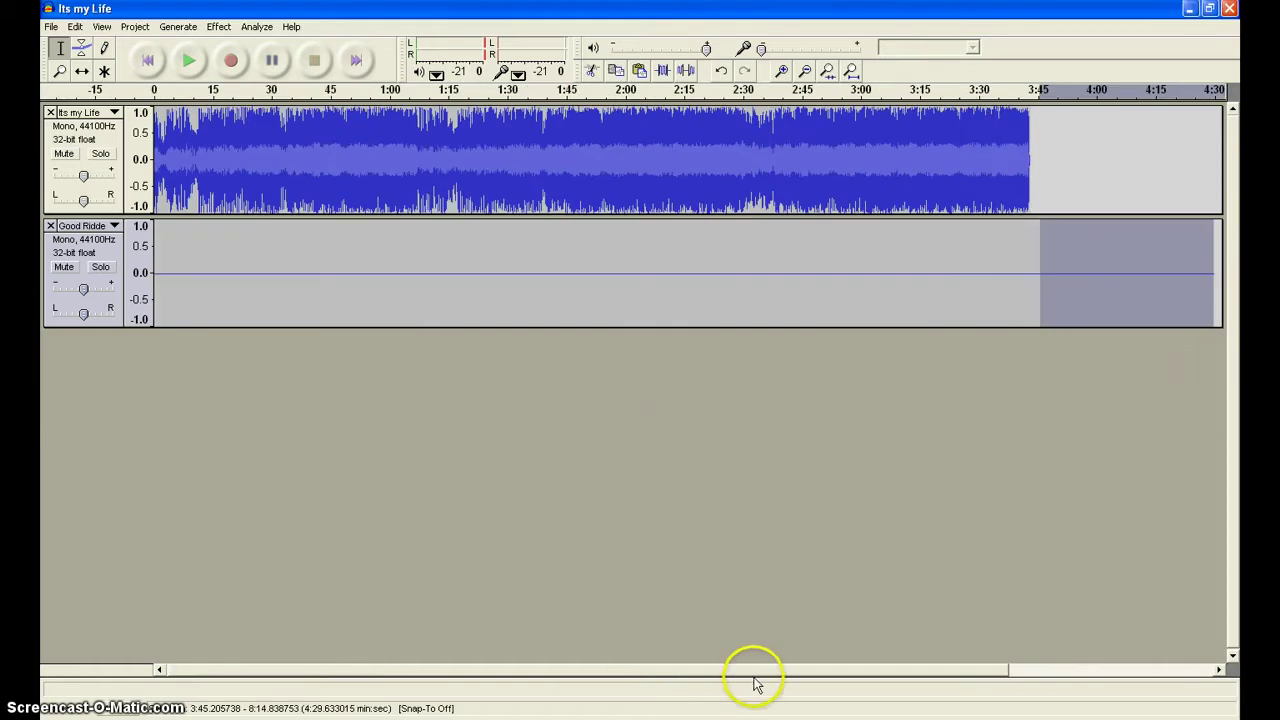
# Step: Delete the silence and paste Good Riddance after Its my Life ends, around 3:44
pyautogui.moveTo(883, 669); pyautogui.dragTo(1053, 669)
pyautogui.moveTo(1017, 271); pyautogui.dragTo(38, 275)
pyautogui.press('Delete')
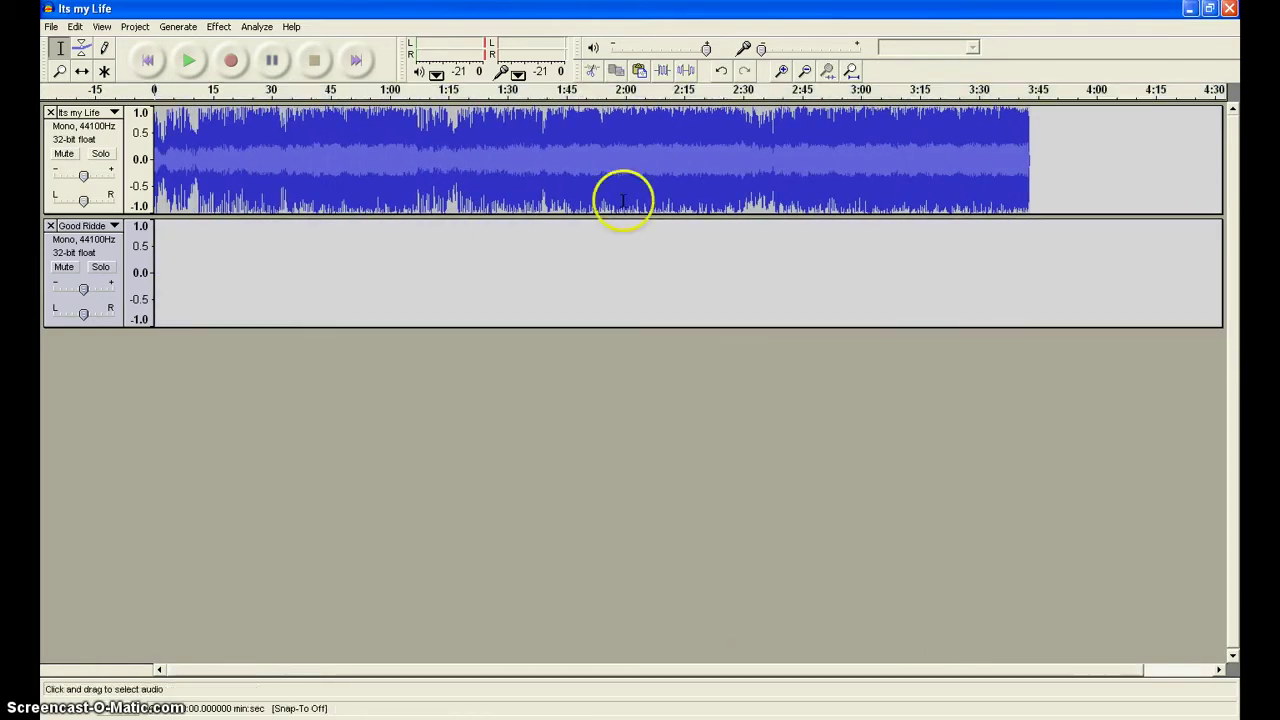
pyautogui.click(1036, 165)
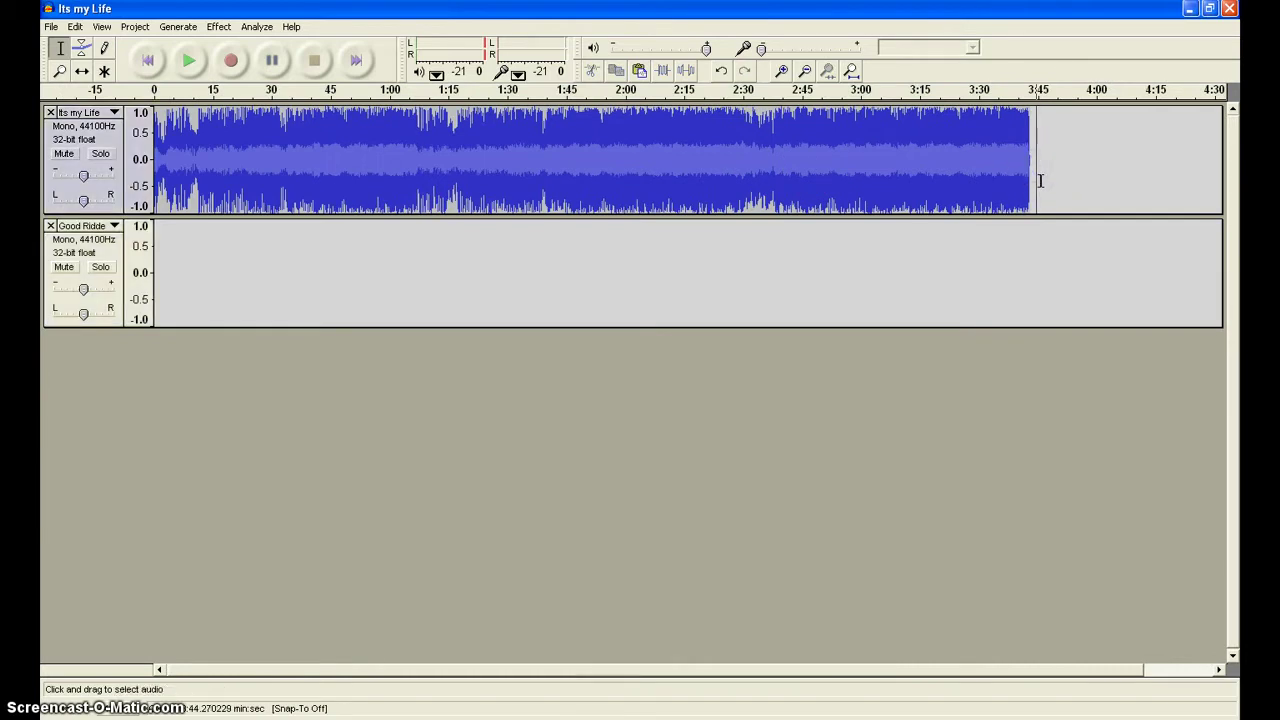
pyautogui.hotkey('ctrl', 'v')
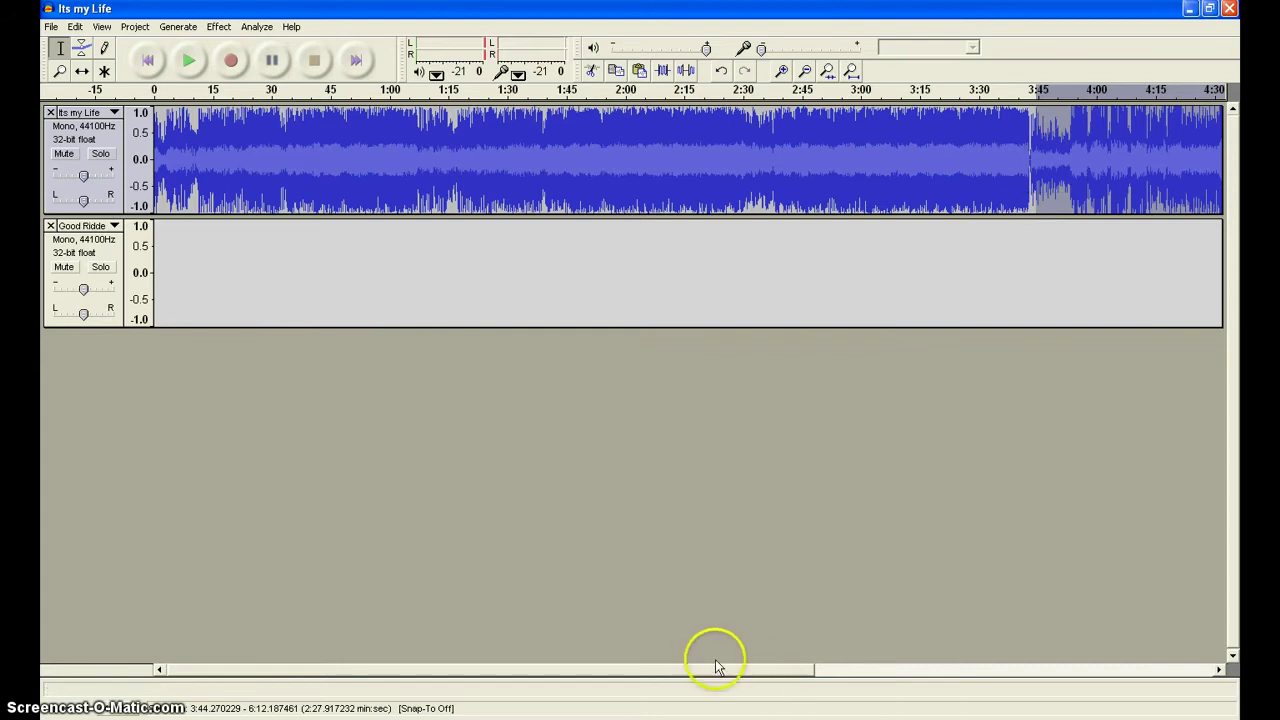
# Step: Remove the emptied Good Riddence track
pyautogui.moveTo(714, 668); pyautogui.dragTo(317, 668)
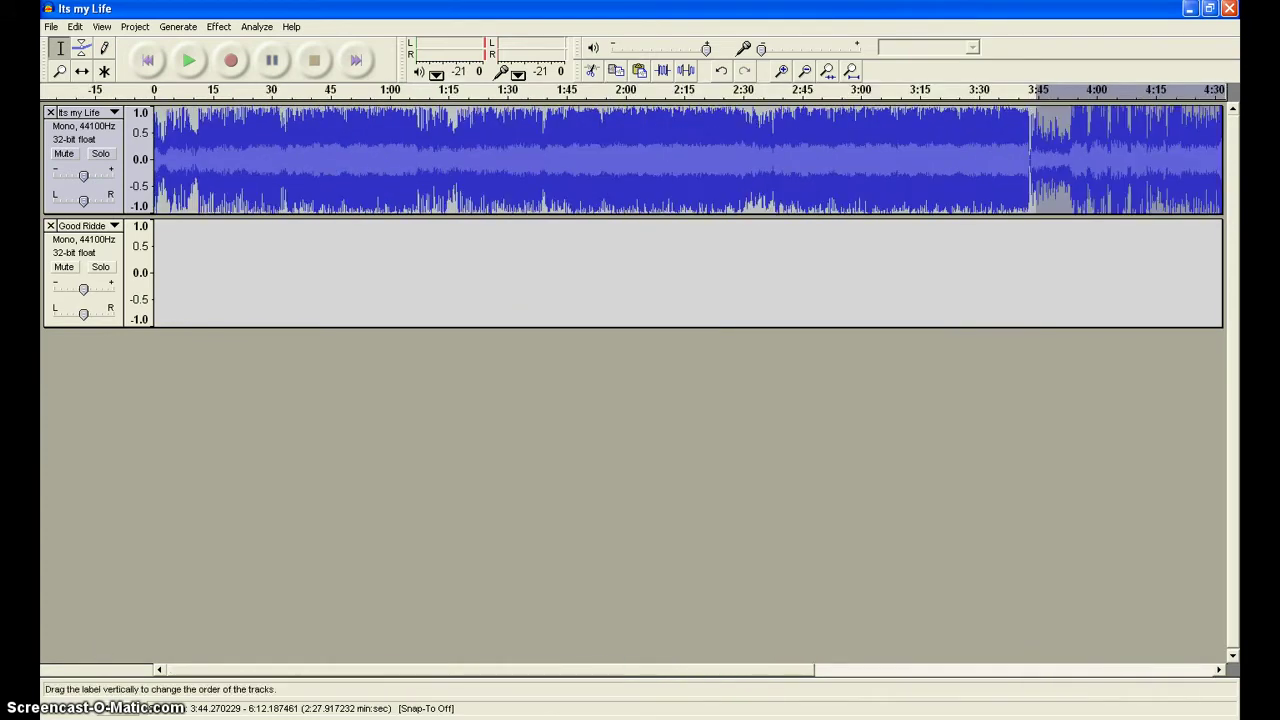
pyautogui.click(50, 225)
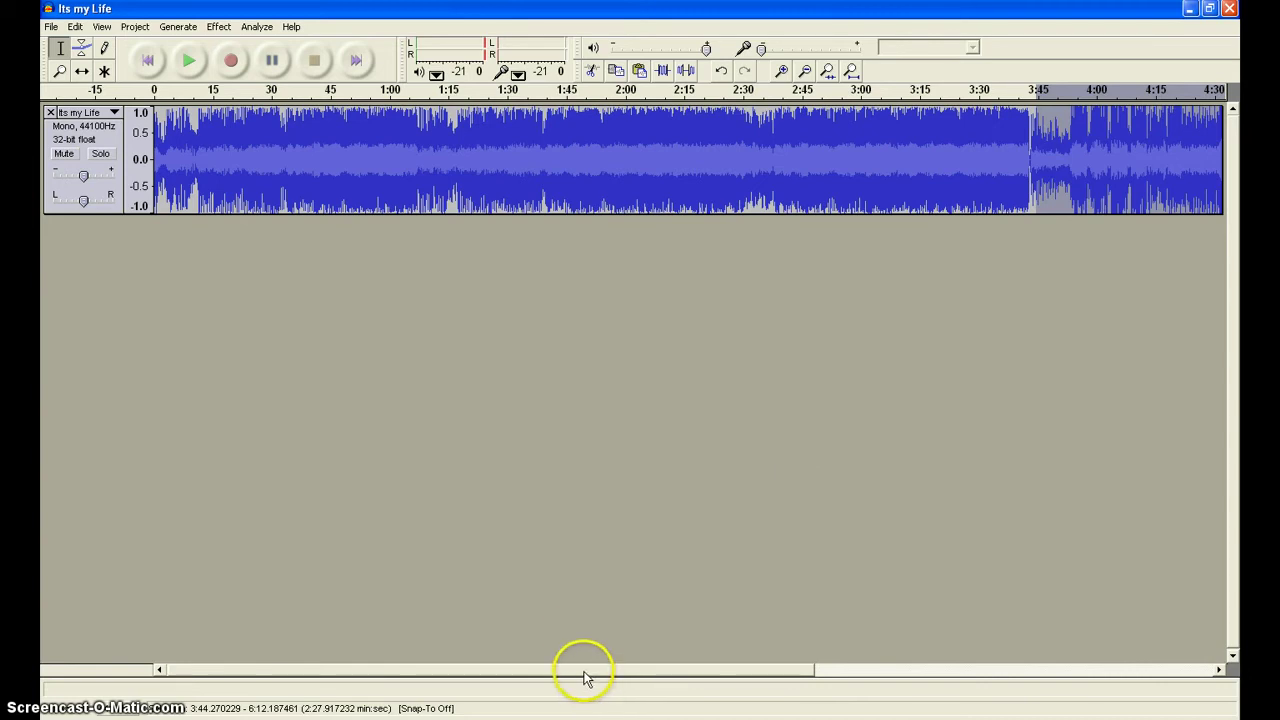
pyautogui.moveTo(583, 668)
pyautogui.mouseDown()
pyautogui.moveTo(1154, 669)
pyautogui.moveTo(583, 668)
pyautogui.mouseUp()
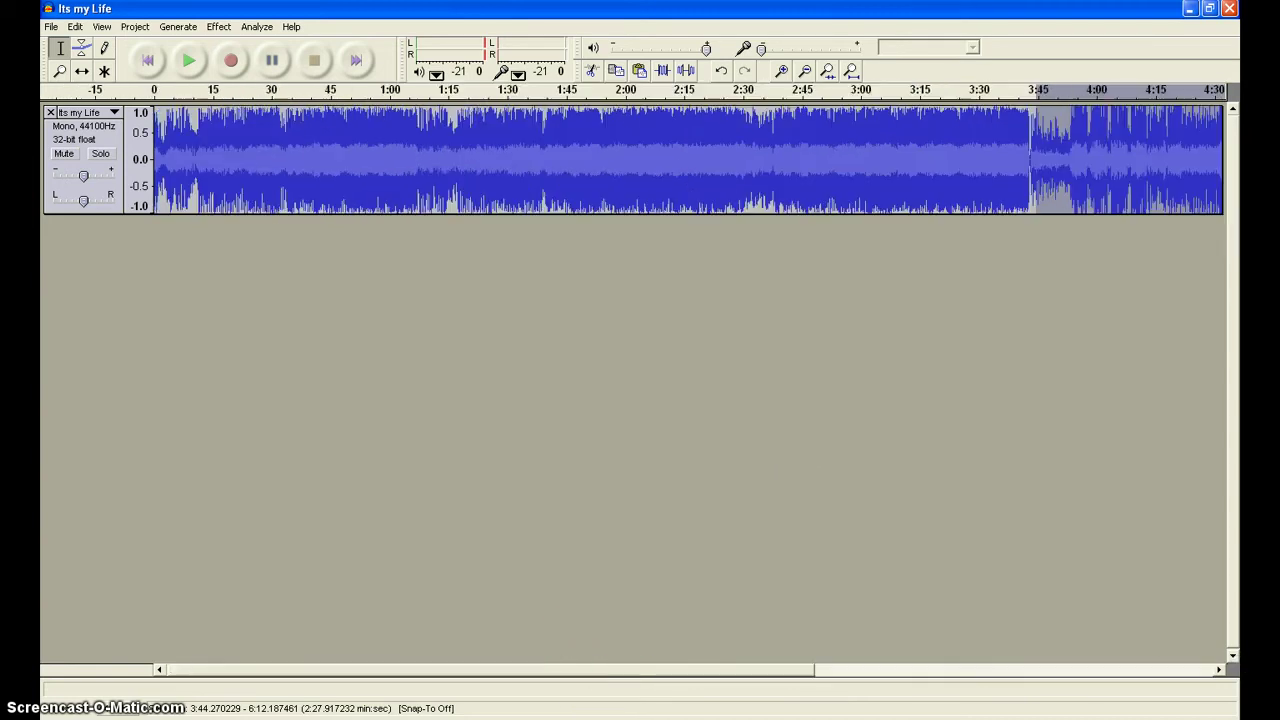
pyautogui.click(50, 26)
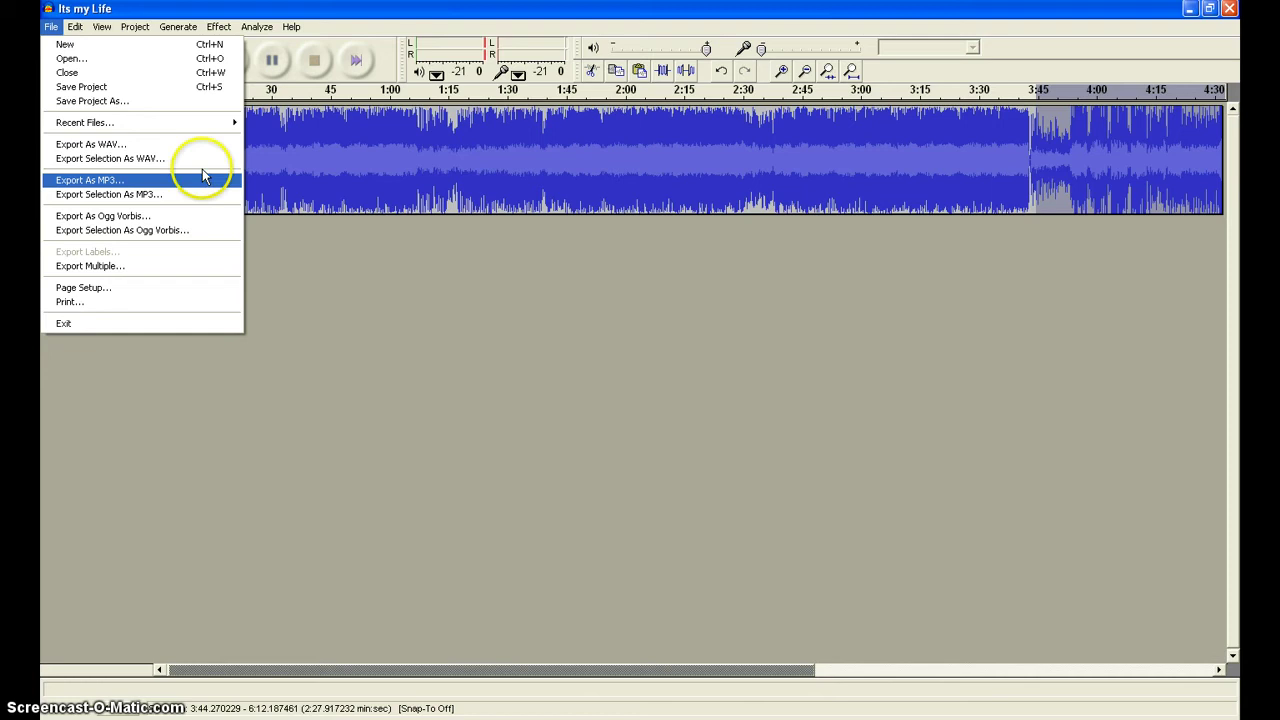
pyautogui.click(50, 26)
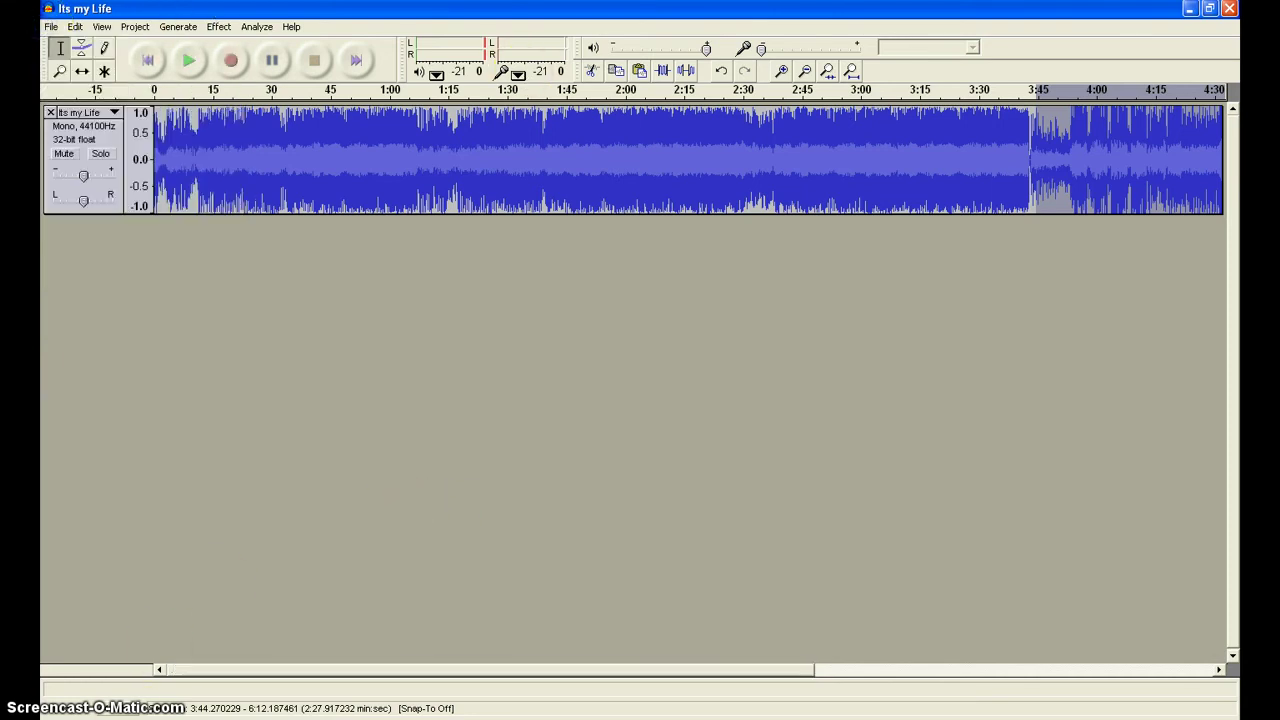